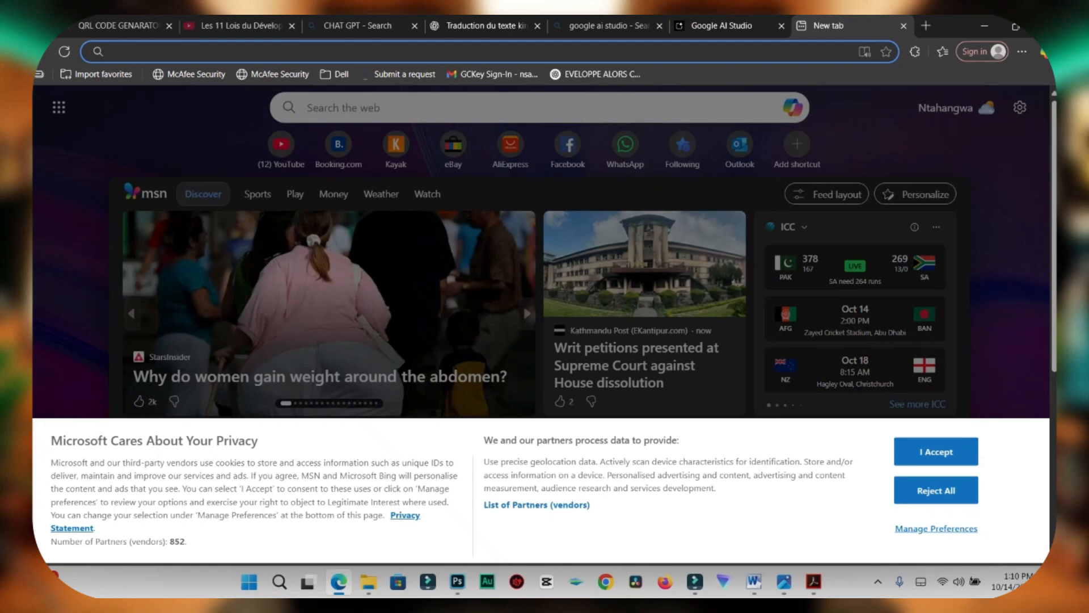
Step: Search the web for runway and sign up for a Runway account with Google
text(run)
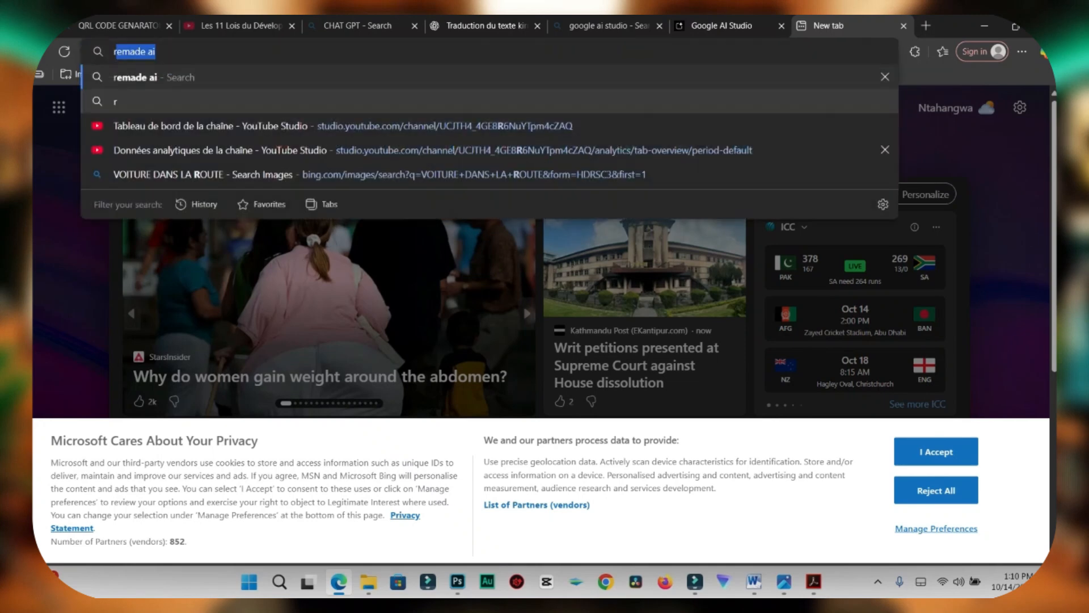
text(way)
key(Return)
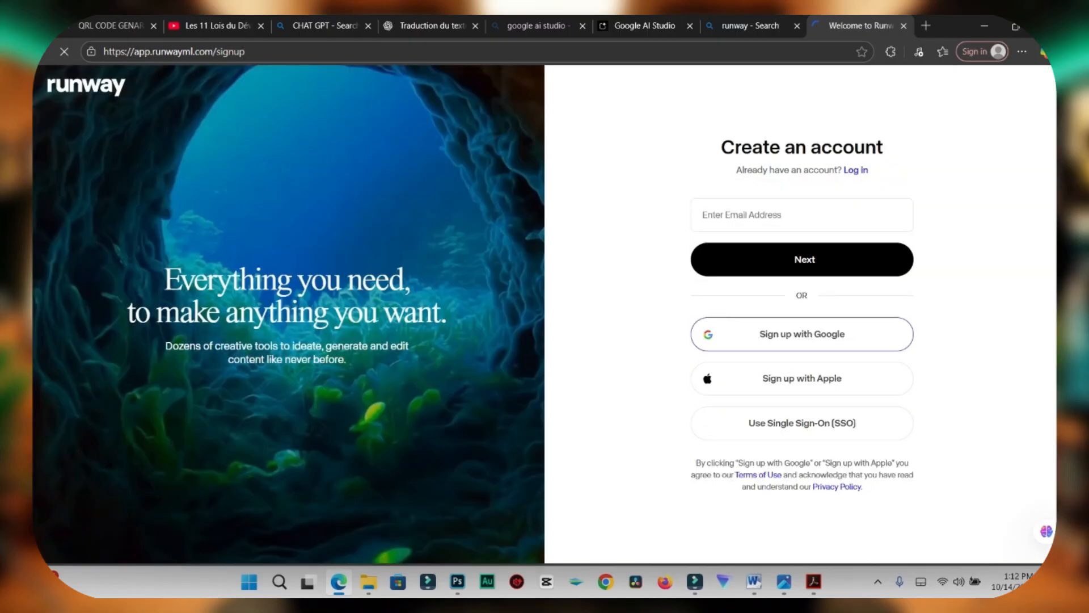
click(802, 333)
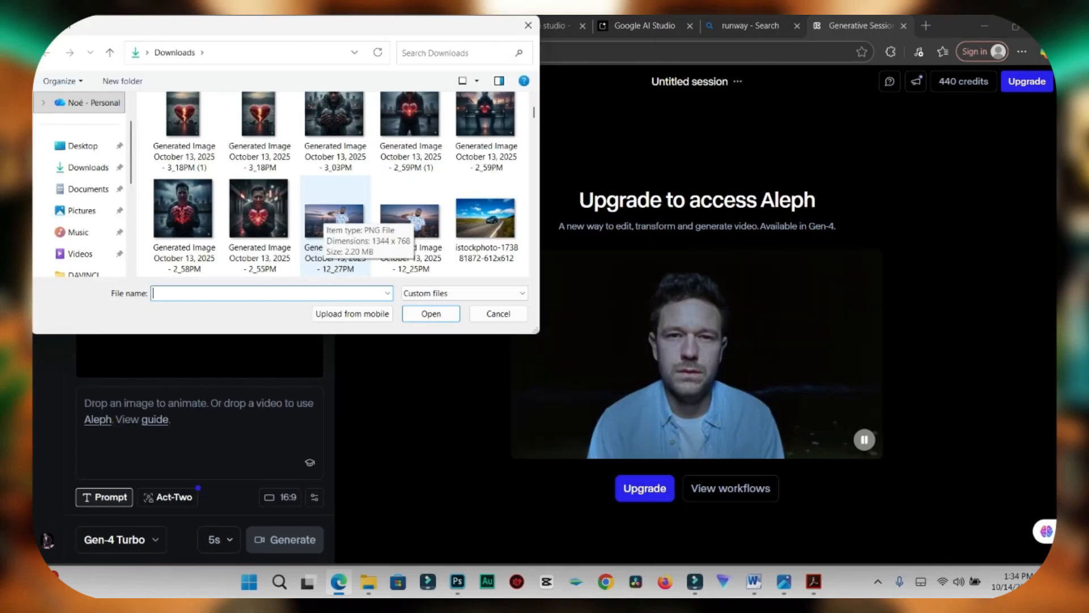
Step: Upload the istockphoto image of the car on the road and set its crop to 16:9
double_click(486, 218)
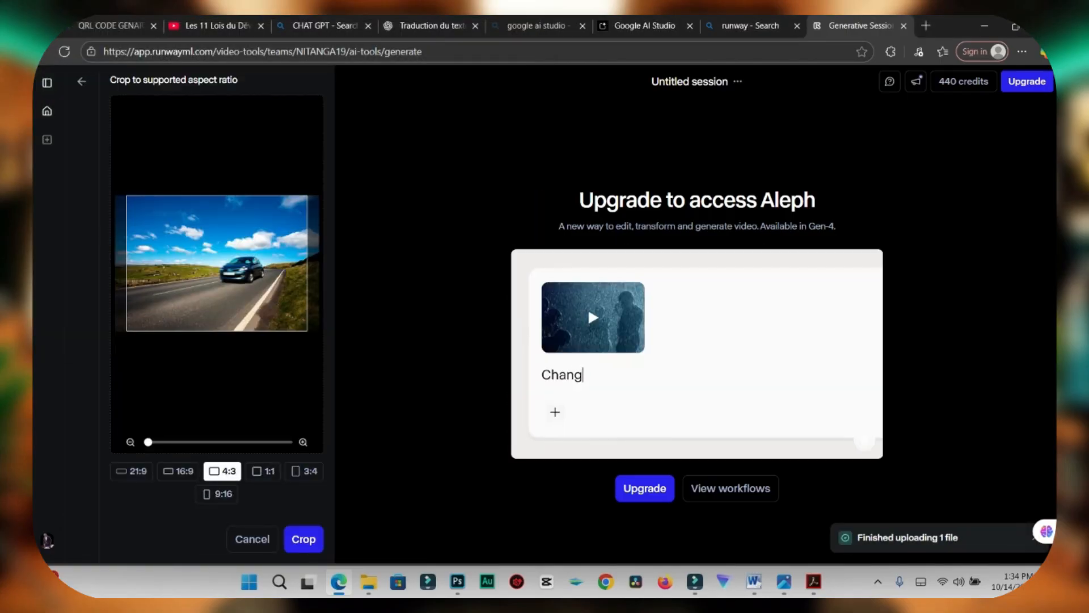
click(177, 471)
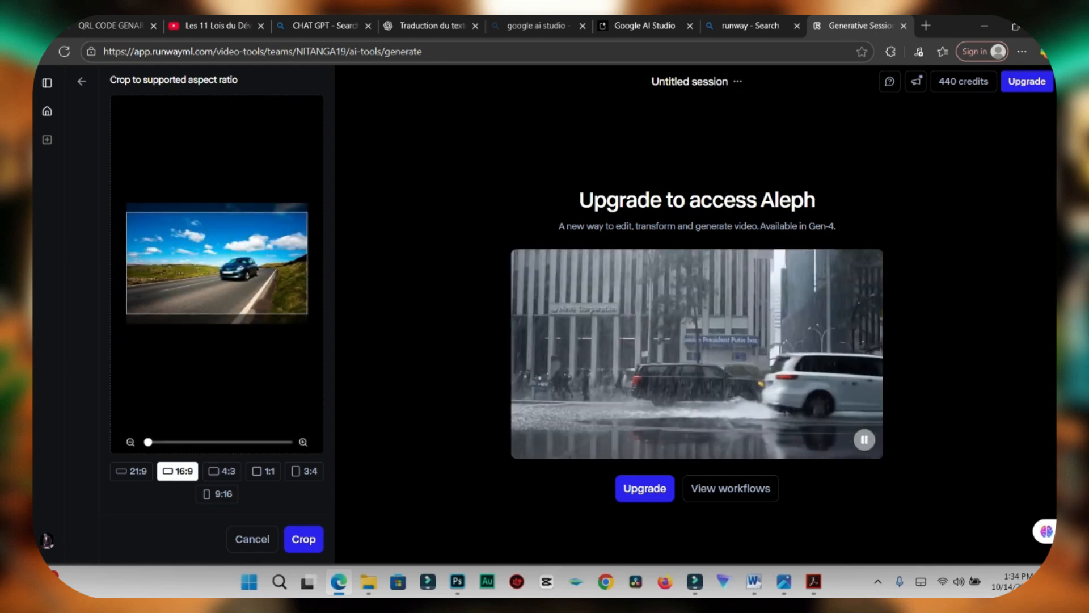
scroll(301, 206, up, 1)
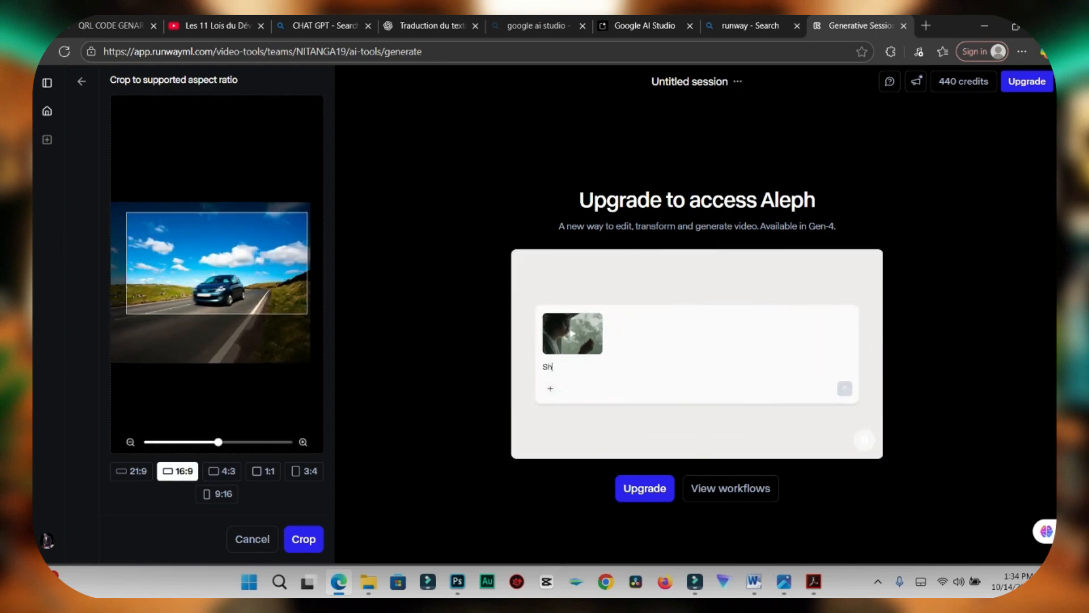
scroll(217, 282, down, 2)
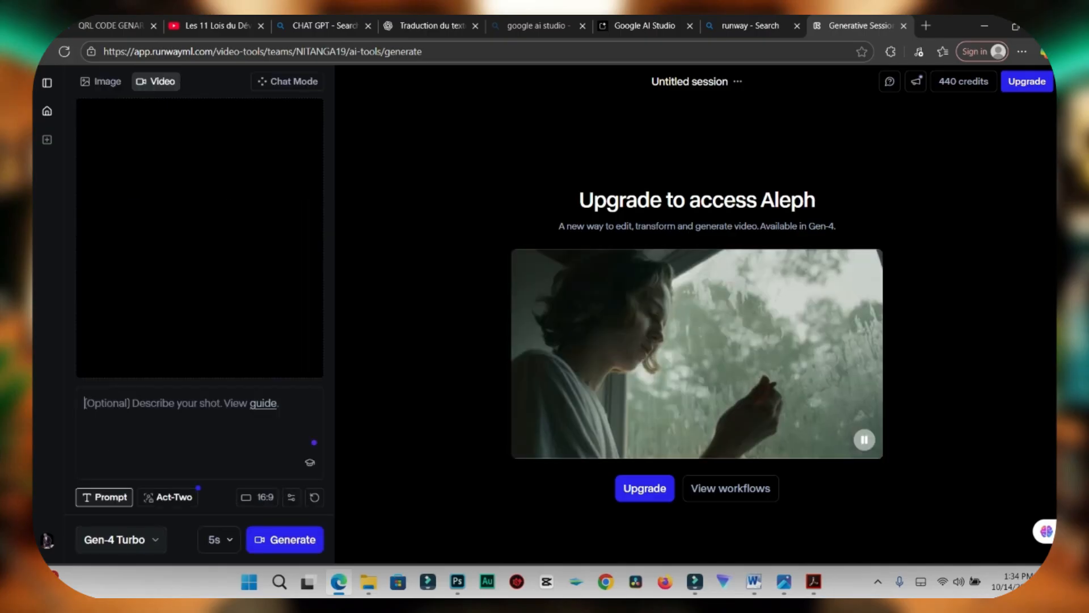
Step: Generate a video with the prompt "CREATE A ACCIDENT SCENE WITH THIS CAR. IT LOST THE ROAD AND GET REVERSED"
text(CREATE A)
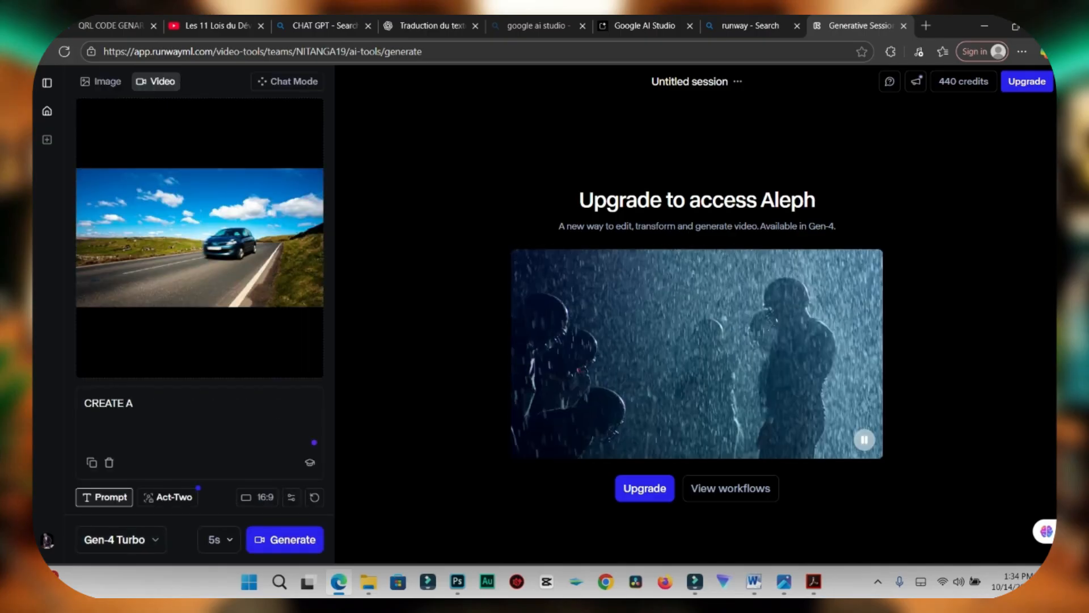
text( ACCIDENT SCENE WITH THIS CAR. IT LOST THE)
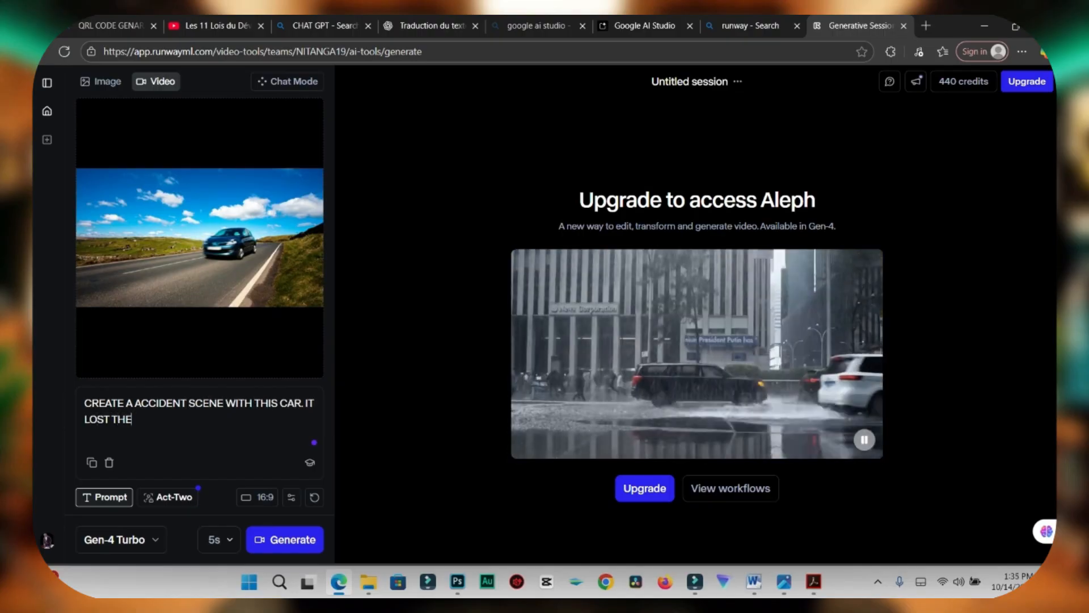
text( ROAD AND GET REVERSED)
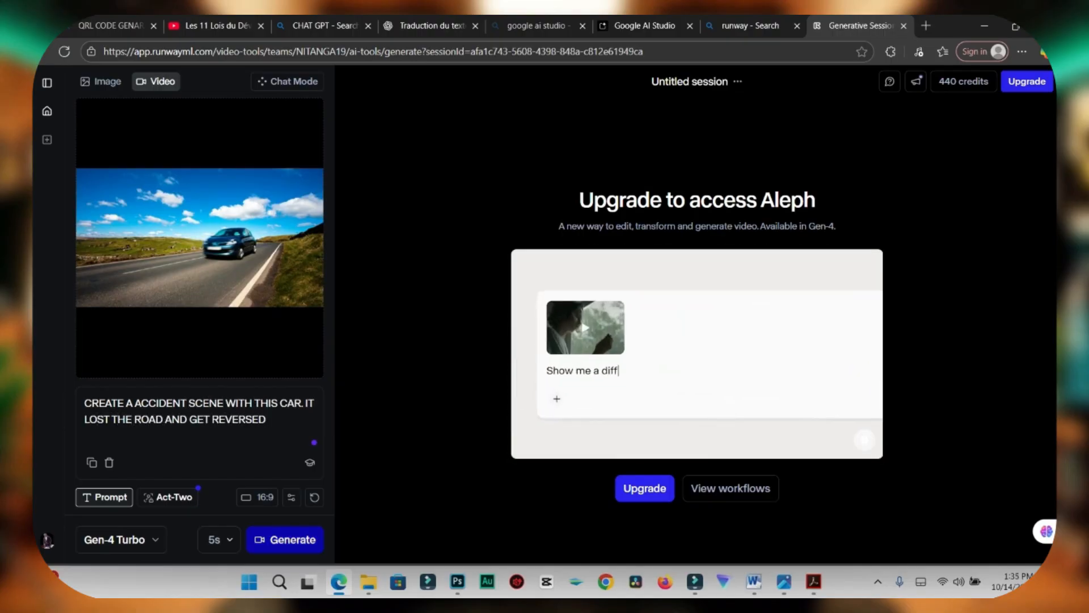
click(285, 540)
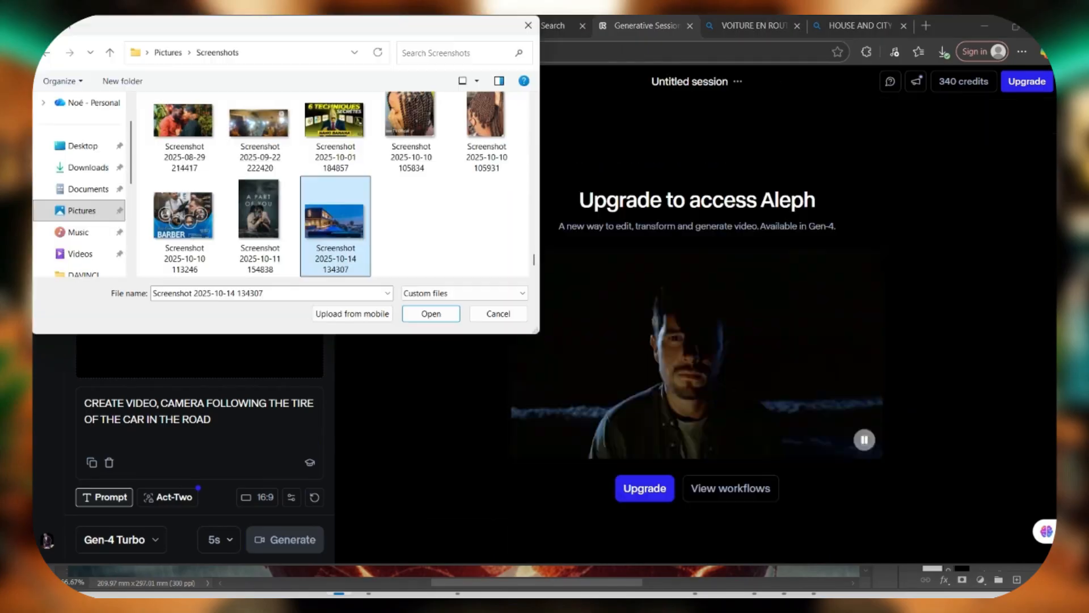
Step: Upload the house image and generate a video with the prompt "CREATE A VIDEO. A BOMB HIT THE HOUSE AND EXPLODE"
key(Return)
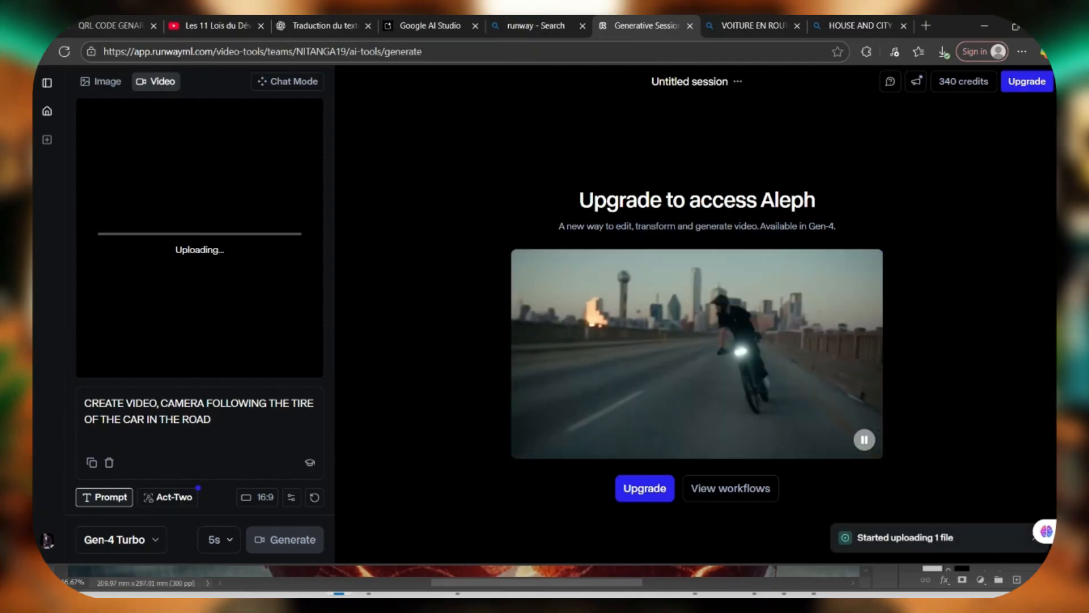
key(ctrl+a)
key(BackSpace)
text(CREATE A VIDEO.)
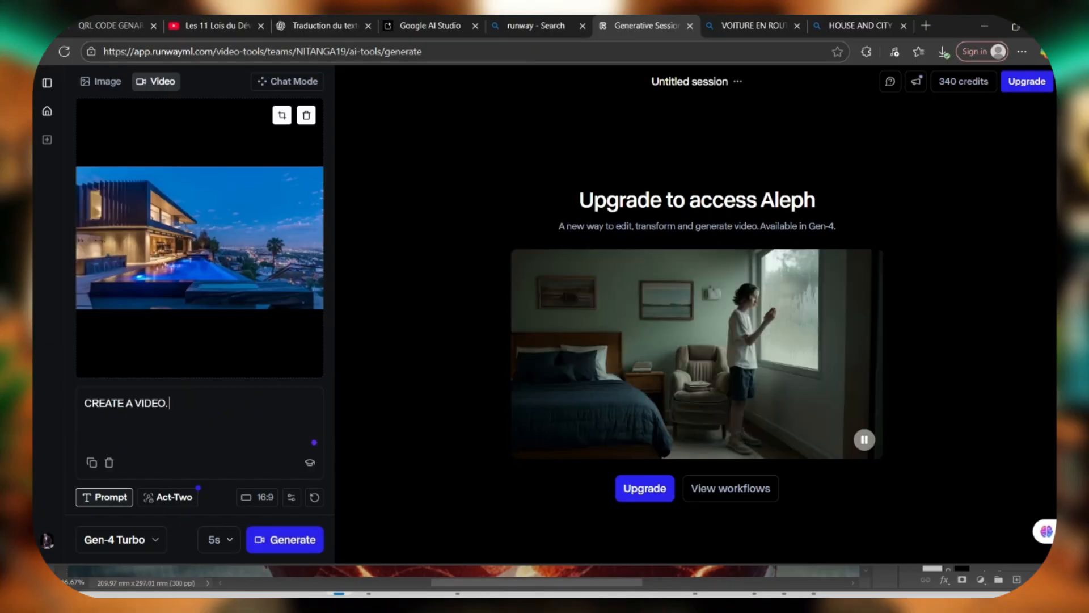
text( A BOMB HIT THE HOUSE AND EXPLODE)
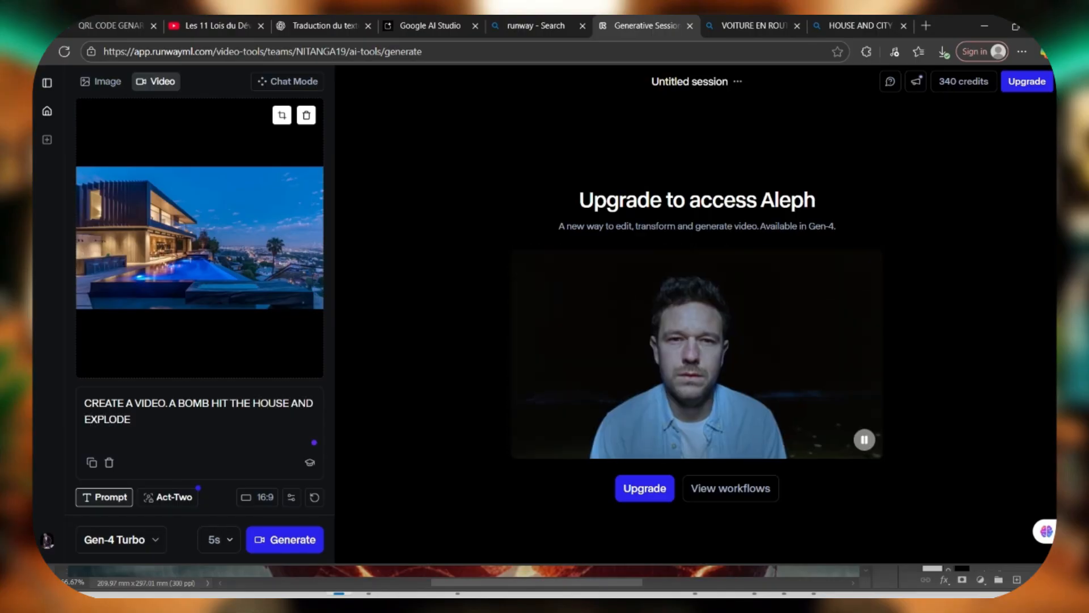
click(285, 540)
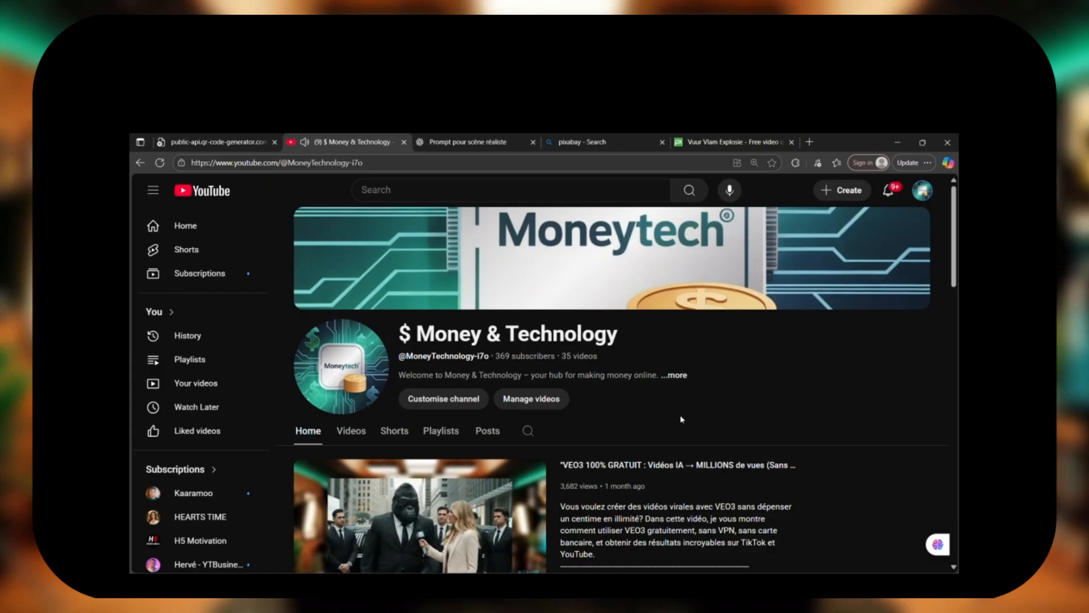
Step: Browse the $ Money & Technology YouTube channel's home page and its list of latest videos
scroll(649, 431, down, 3)
scroll(649, 434, down, 1)
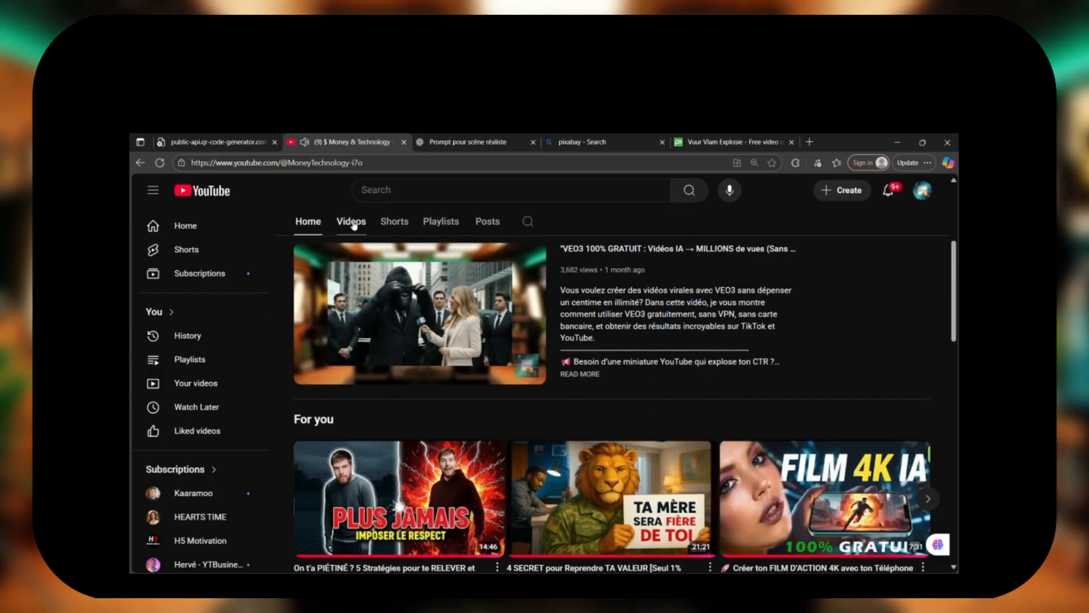
click(352, 221)
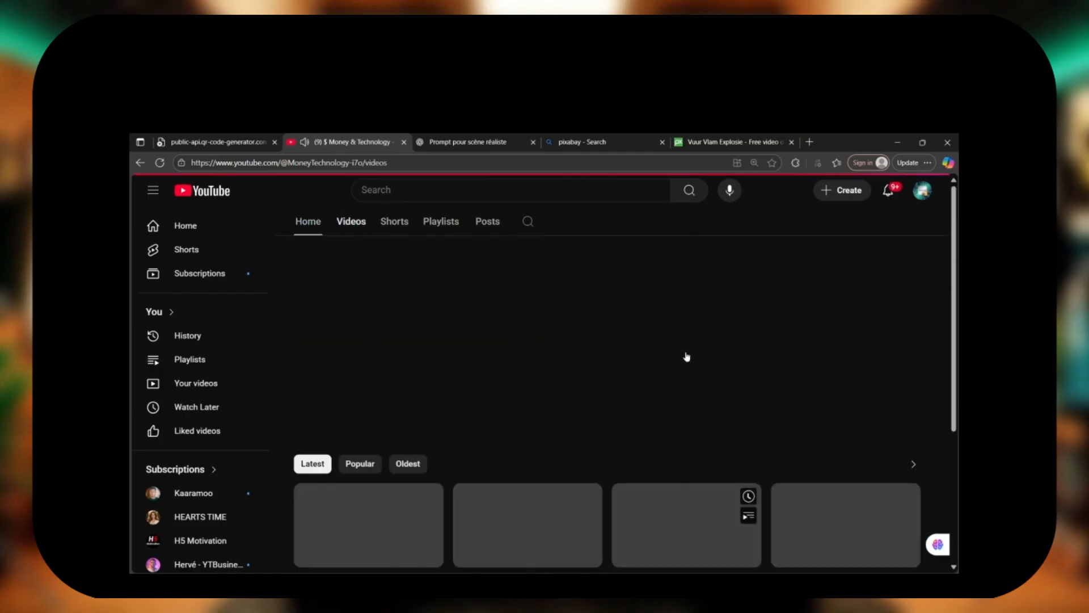
scroll(624, 386, down, 3)
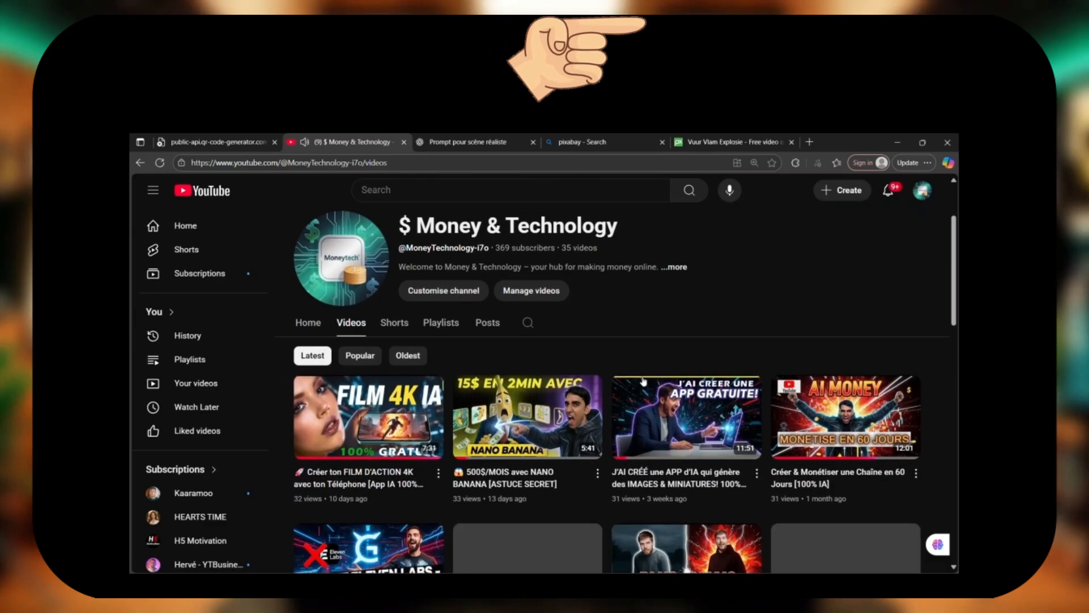
scroll(641, 381, down, 2)
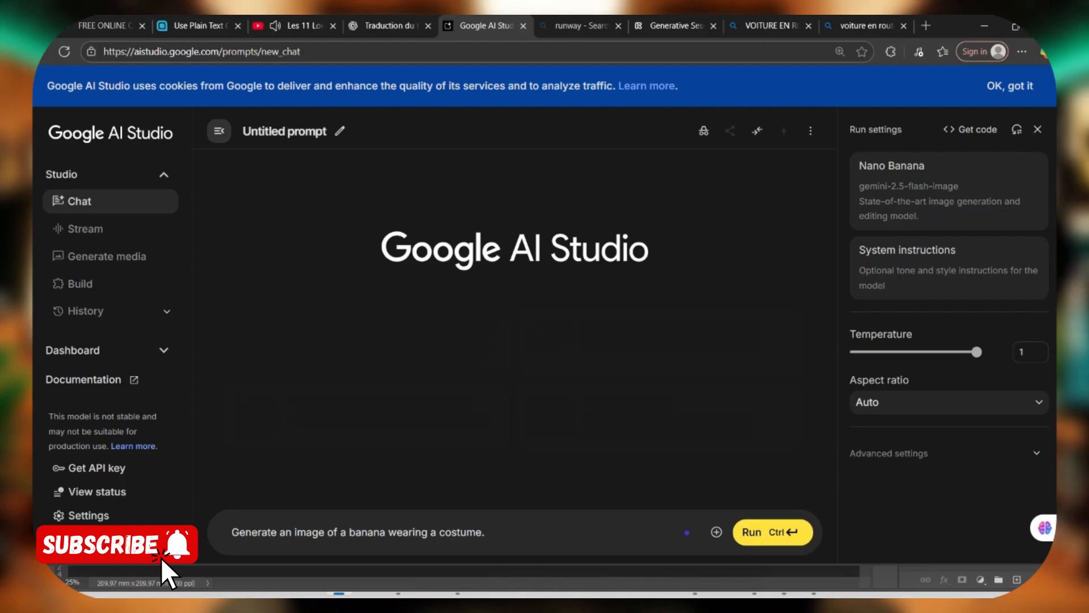
Step: Replace the Google AI Studio prompt with "generate a high quality image in 4k of a millitary helicopter flying"
key(ctrl+a)
text(generate a high)
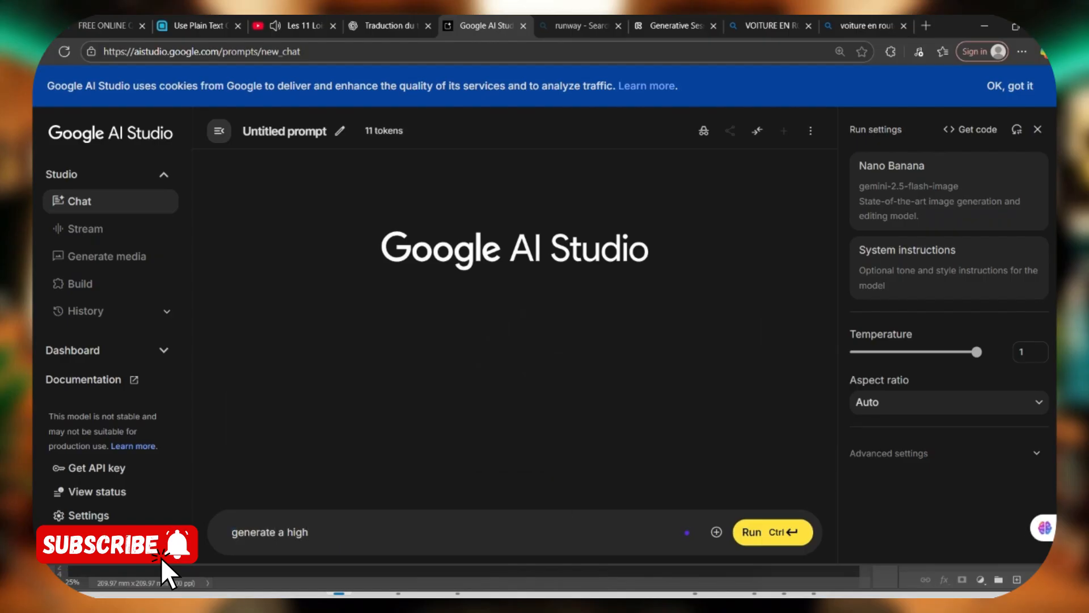
text( quality image in 4k of a millitary helicopter flying)
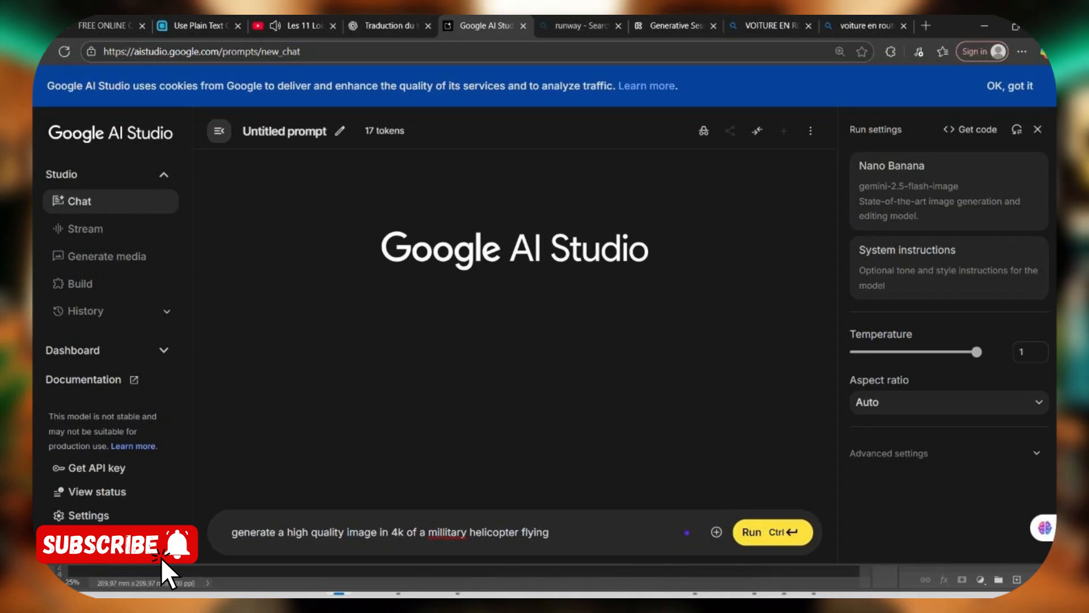
Step: Set the aspect ratio to 16:9 and generate the helicopter image with Nano Banana
click(867, 402)
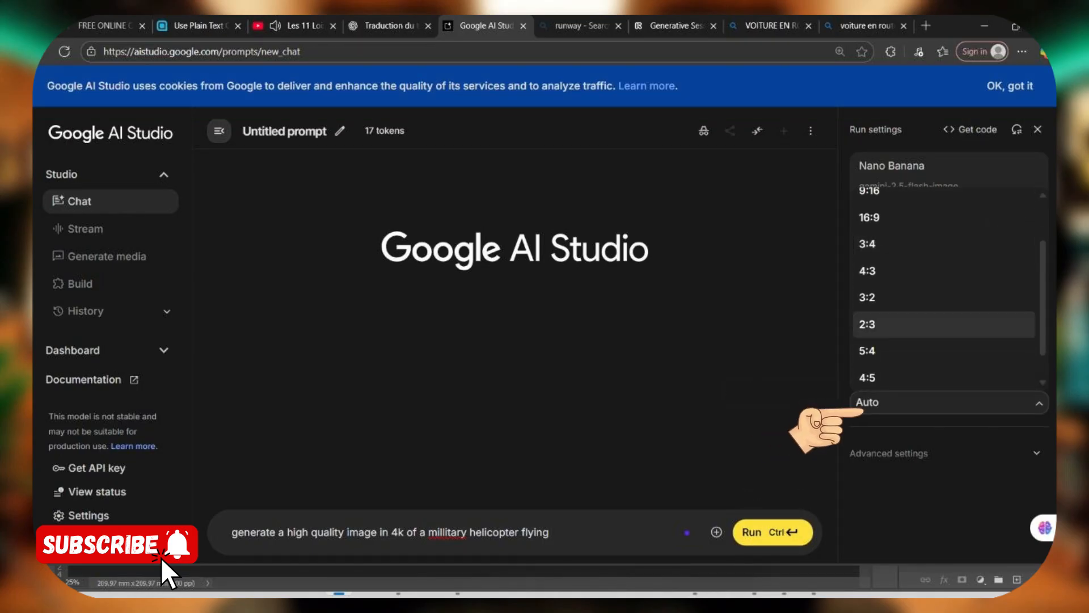
scroll(919, 324, up, 2)
click(908, 284)
click(773, 532)
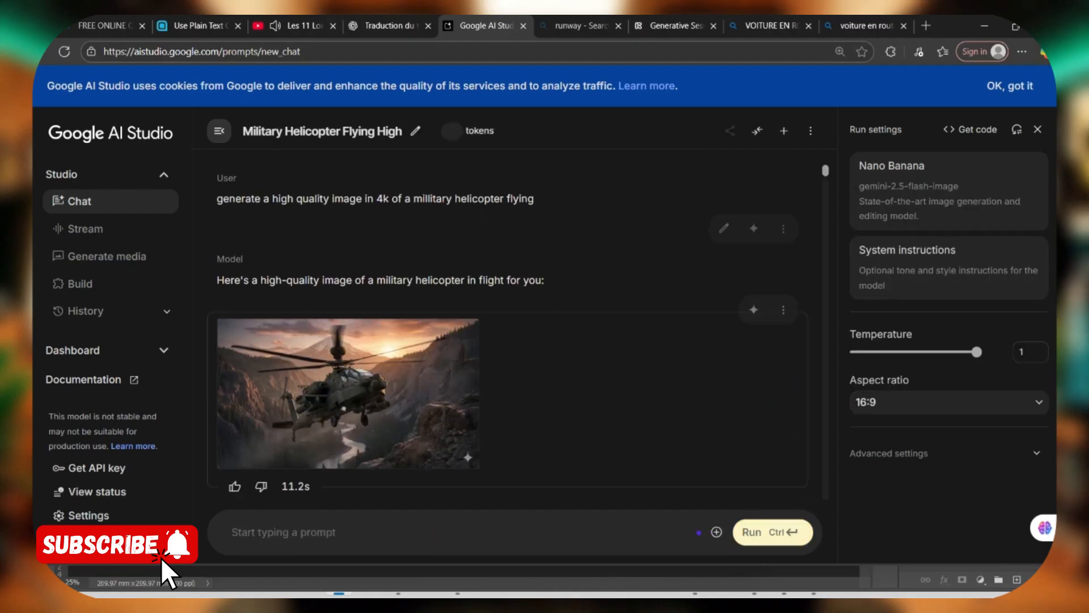
Step: Switch to Runway and load the helicopter image 57e7b501-306f-4d22-a045-df2b98da040d from Downloads as the video's source
click(436, 452)
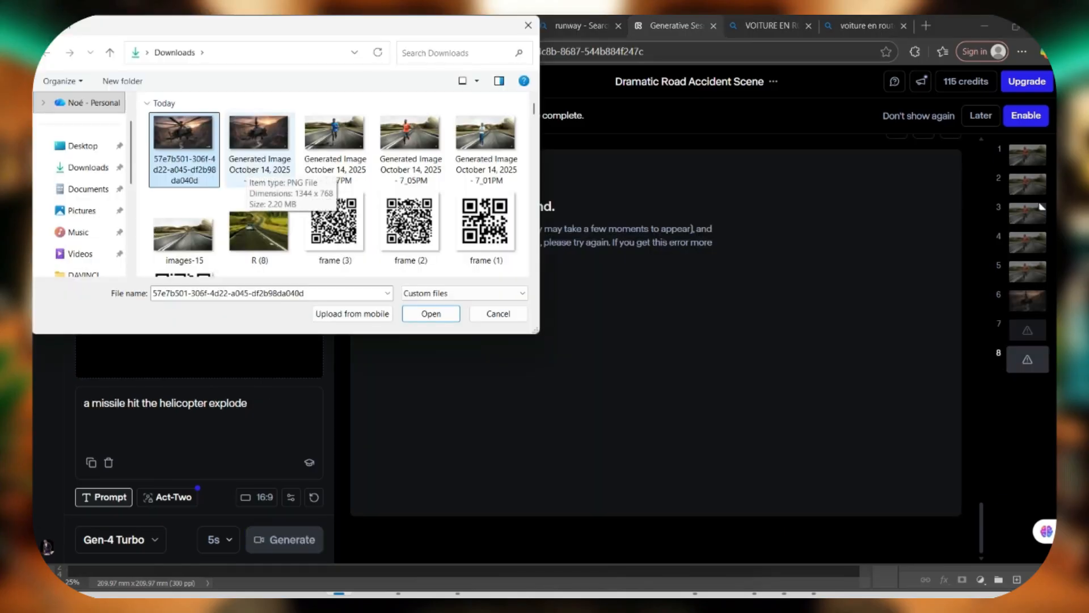
click(432, 313)
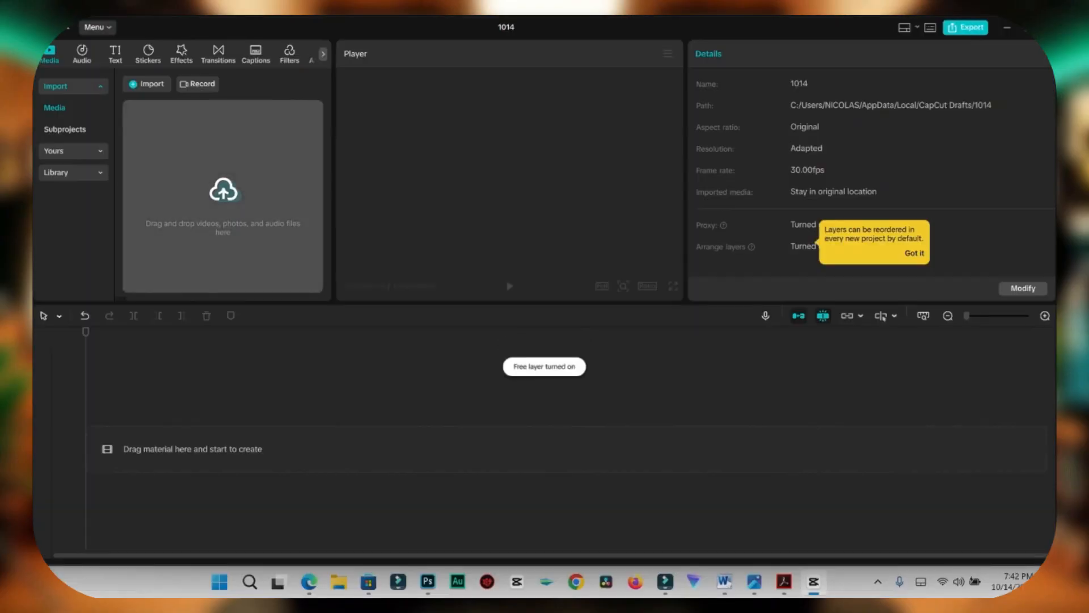
Step: Import the three Gen-4 Turbo helicopter clips (flying, missile hit and bomb hit) from Downloads into the CapCut project 1014
click(242, 183)
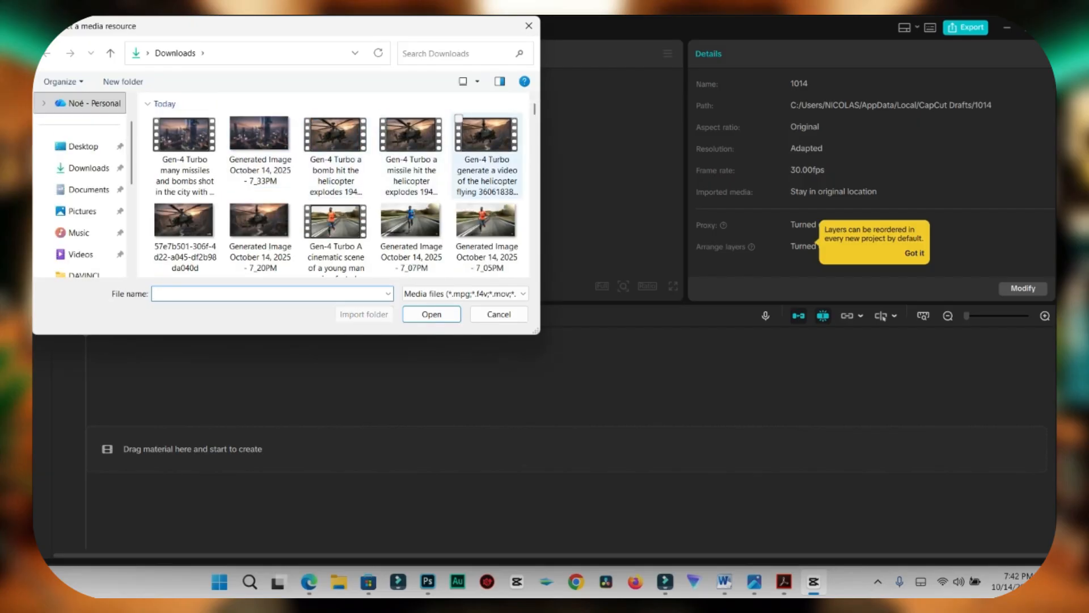
ctrl+click(412, 156)
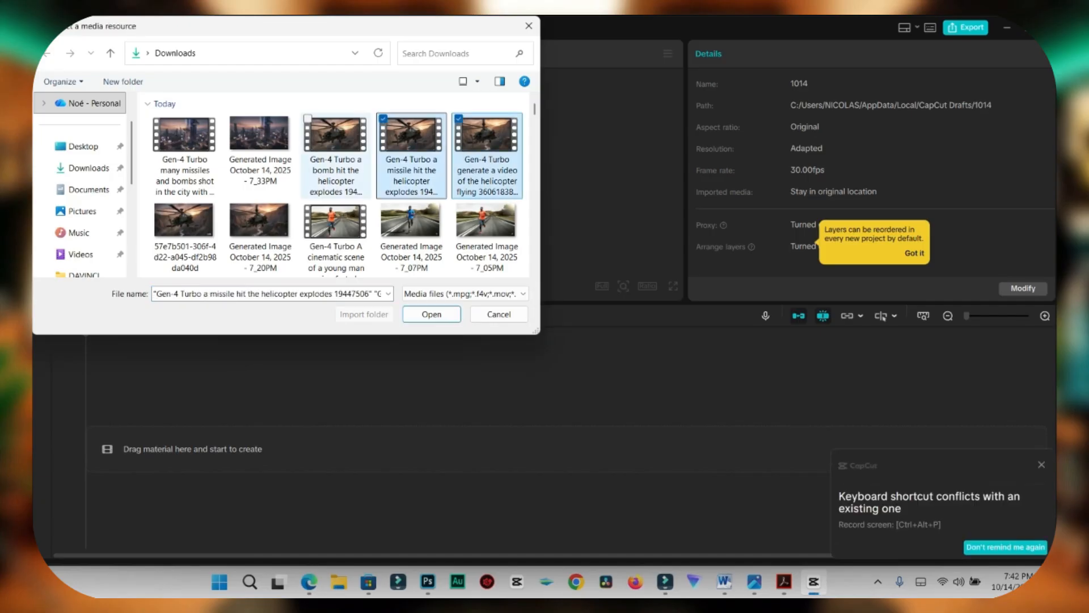
ctrl+click(336, 156)
click(432, 314)
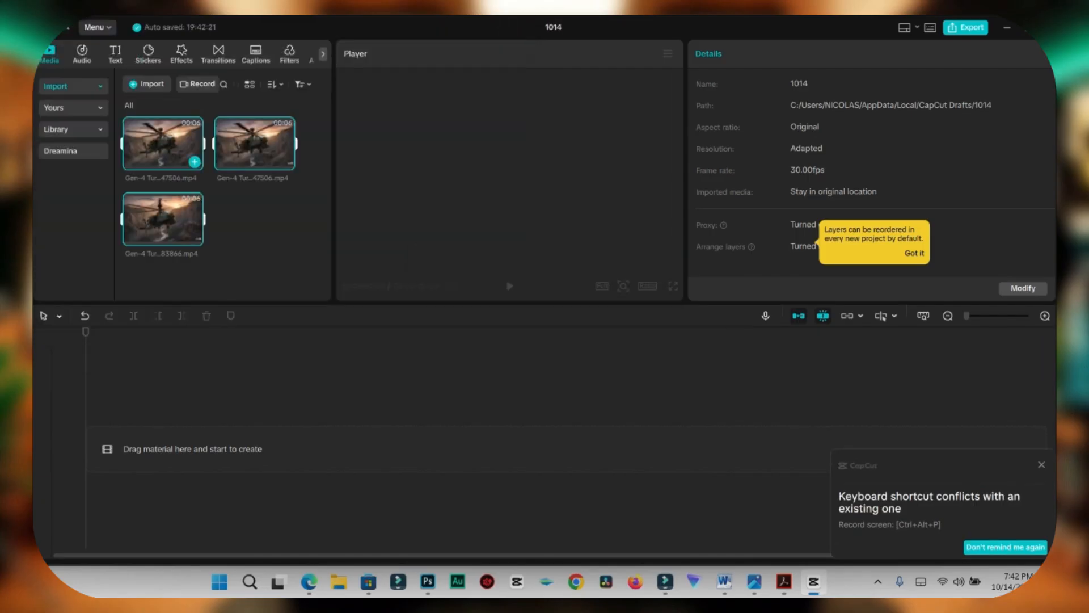
Step: Preview the imported clips and place the helicopter flying clip on the timeline, followed directly by the missile hit clip
click(172, 145)
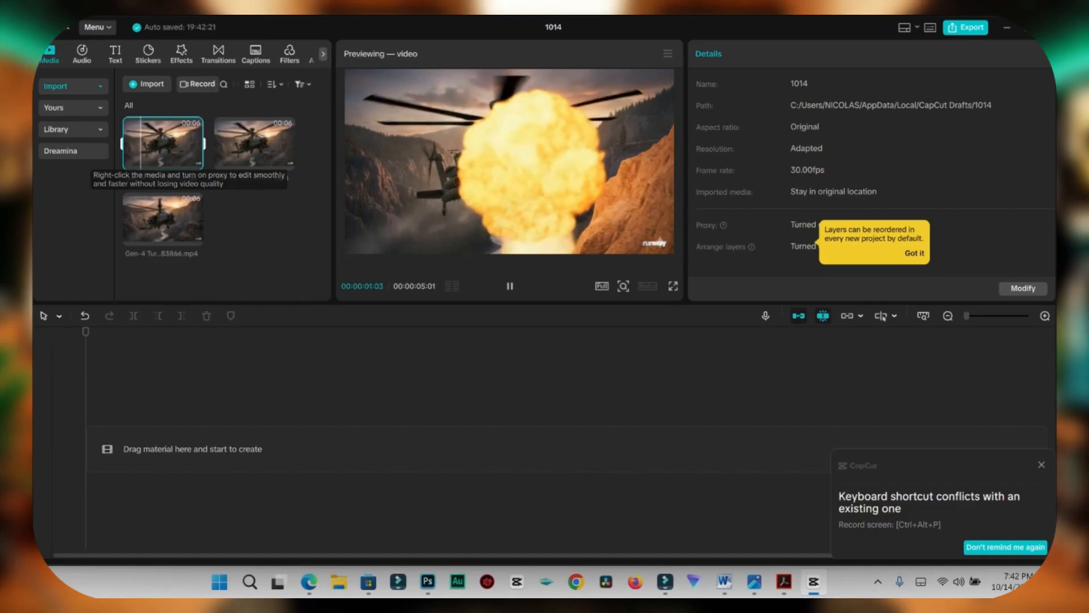
click(138, 218)
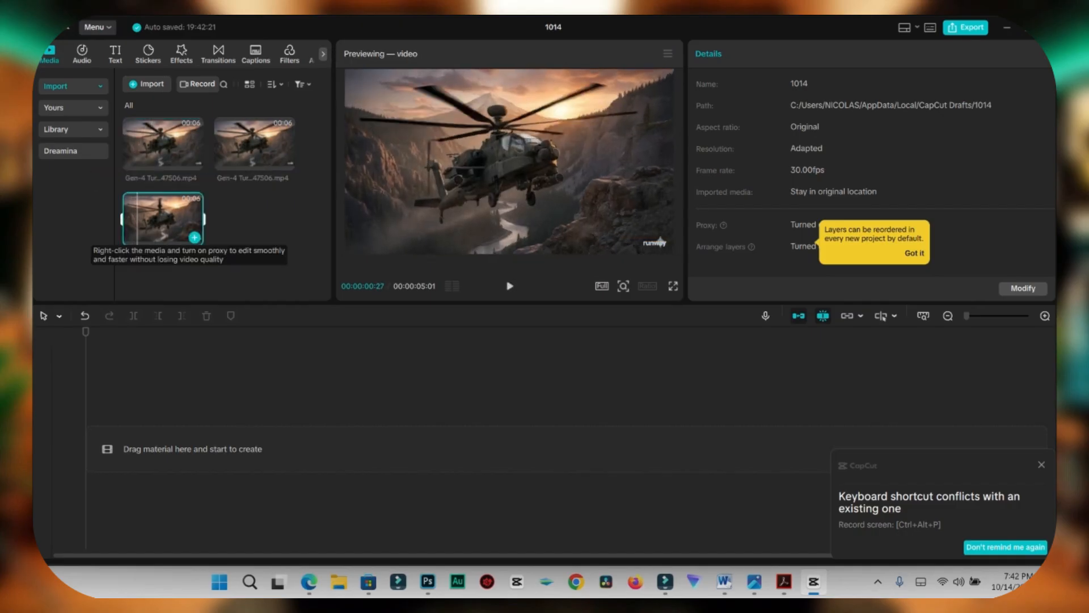
click(195, 238)
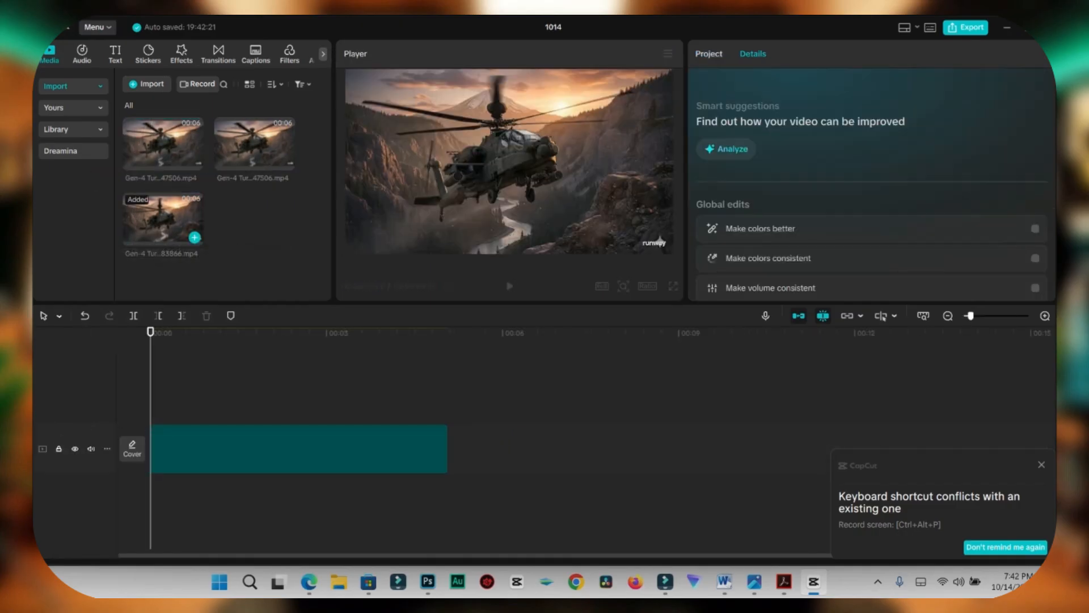
key(space)
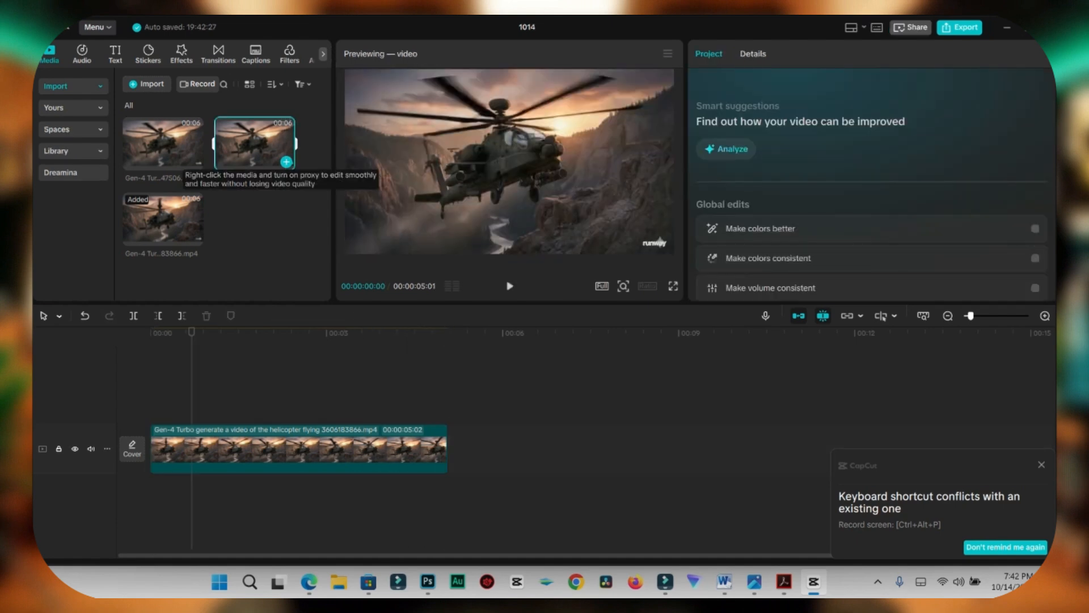
drag(255, 144, 487, 443)
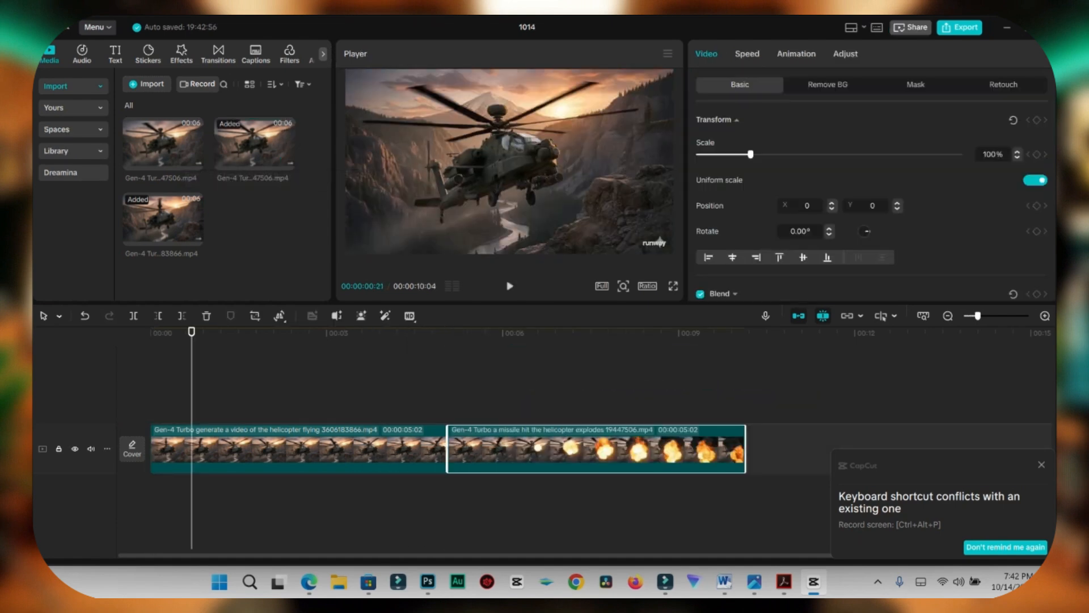
Step: Return the playhead to the start of the timeline and search the sound effects for "helicopter"
key(Home)
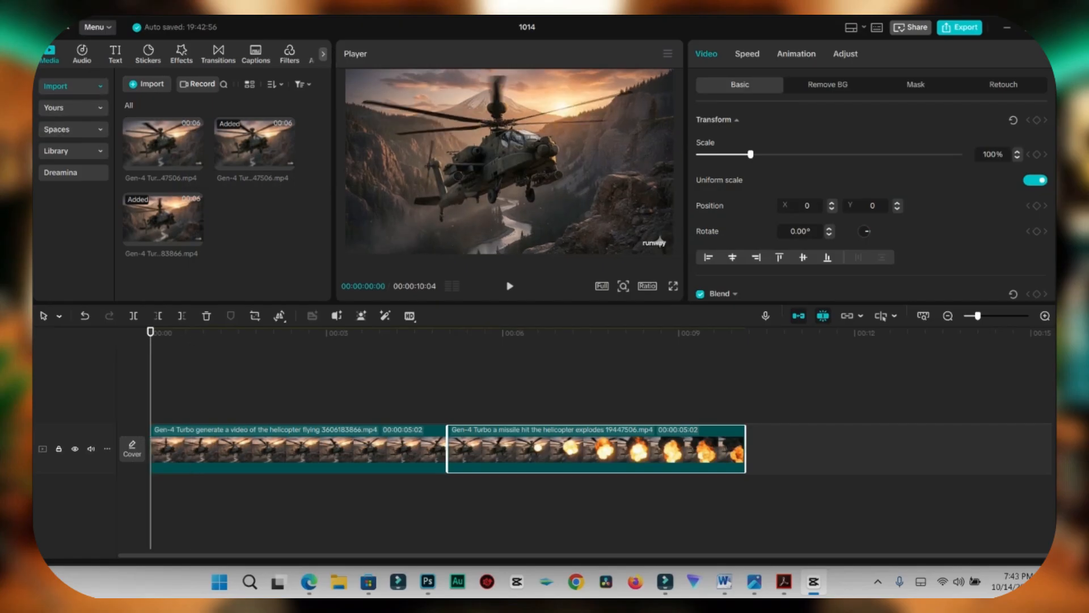
click(82, 54)
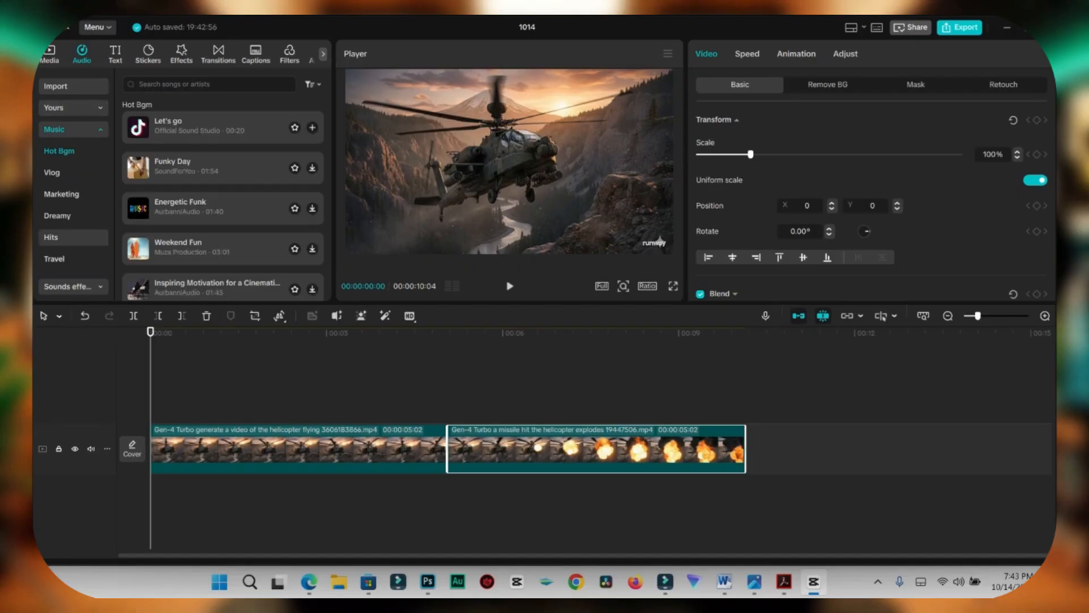
click(73, 286)
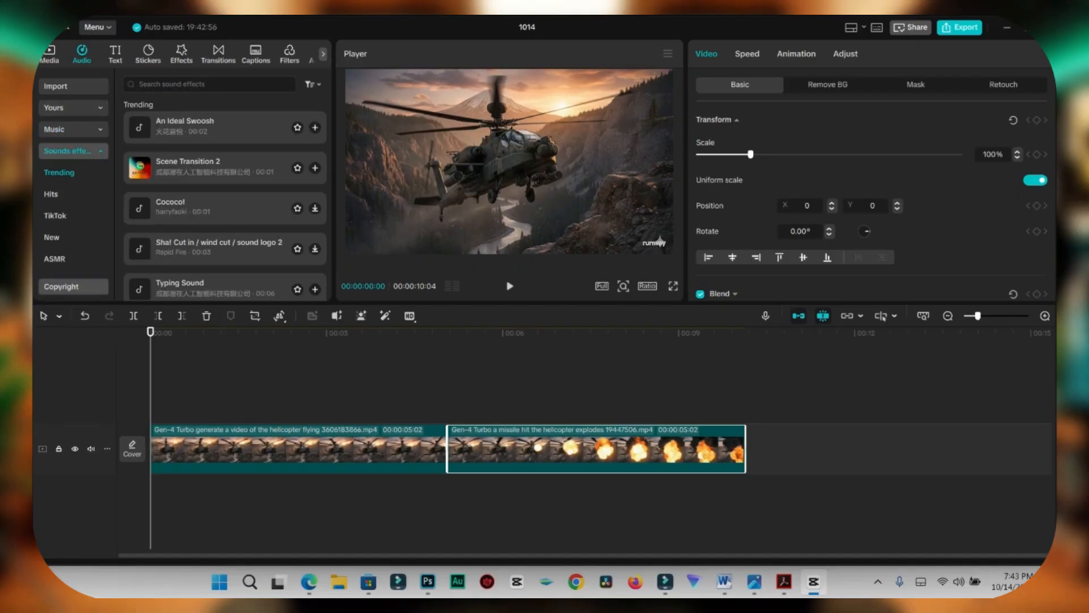
click(209, 85)
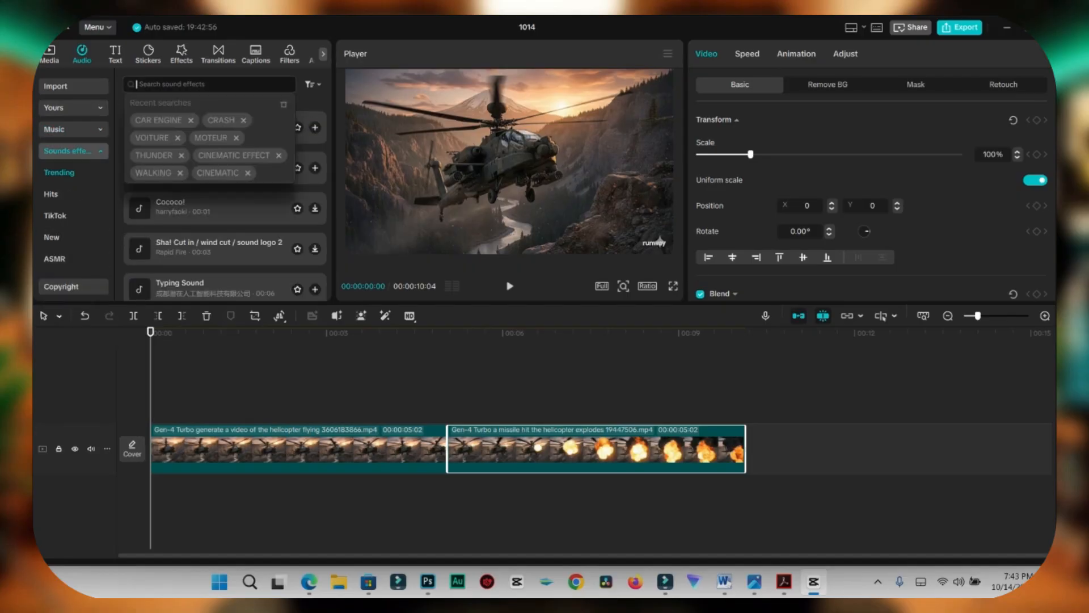
text(helicopter)
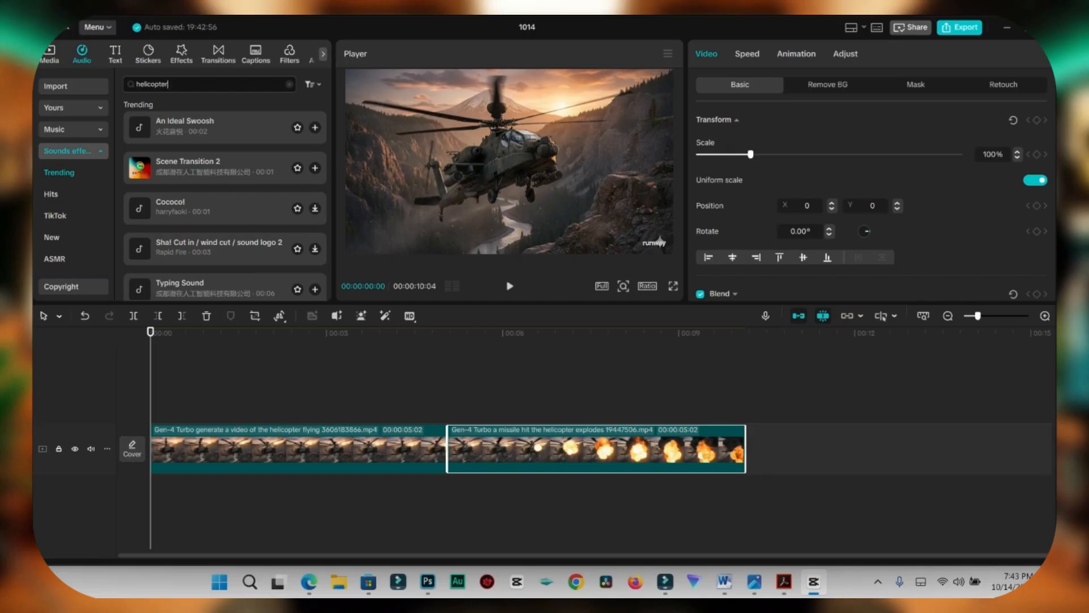
key(Return)
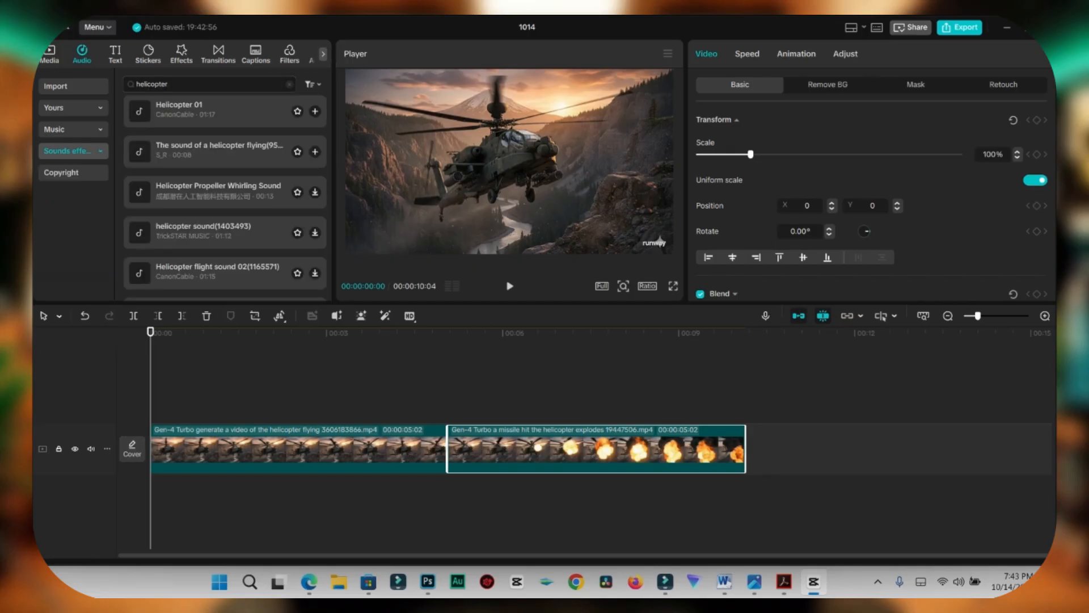
Step: Audition the Helicopter 01 sound effect, add it beneath the helicopter clips from the start, and play the timeline
click(221, 112)
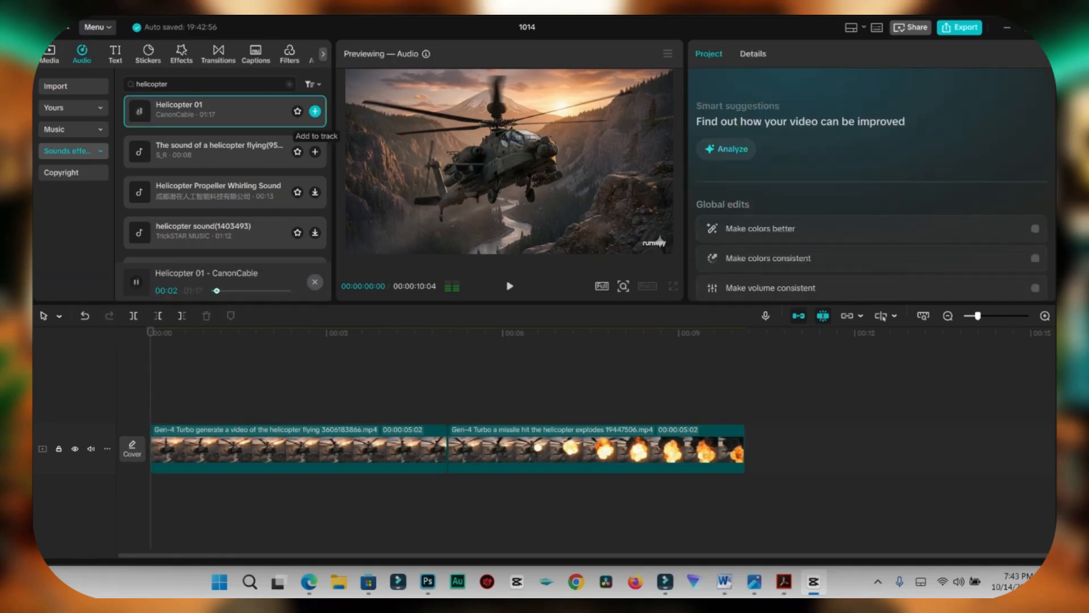
click(315, 111)
key(space)
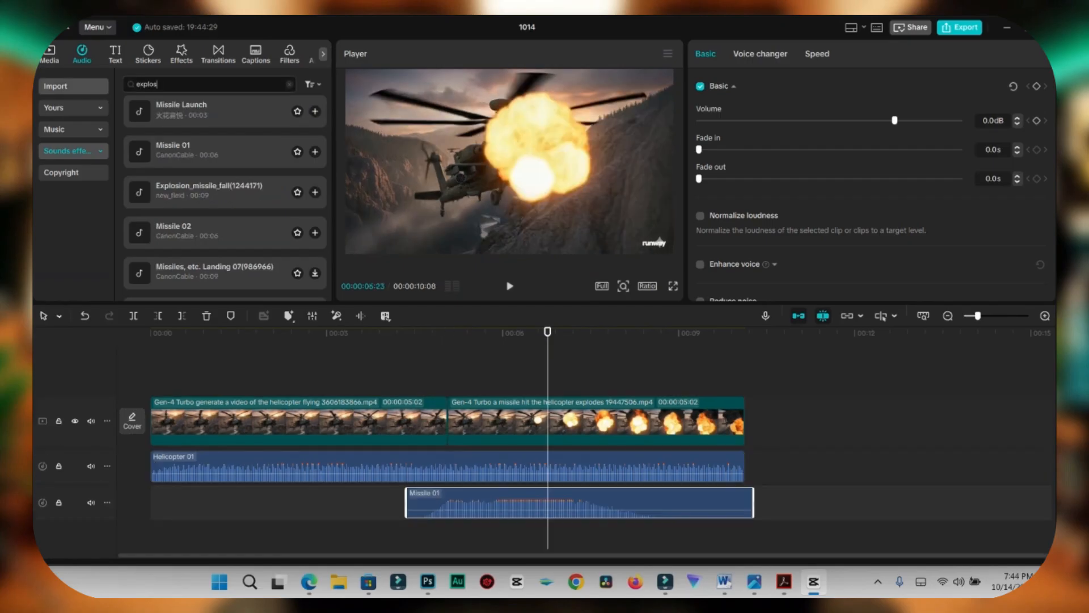
Step: Search the sound effects for "explosion", audition the first two results, and play the timeline up to the missile's impact
key(Return)
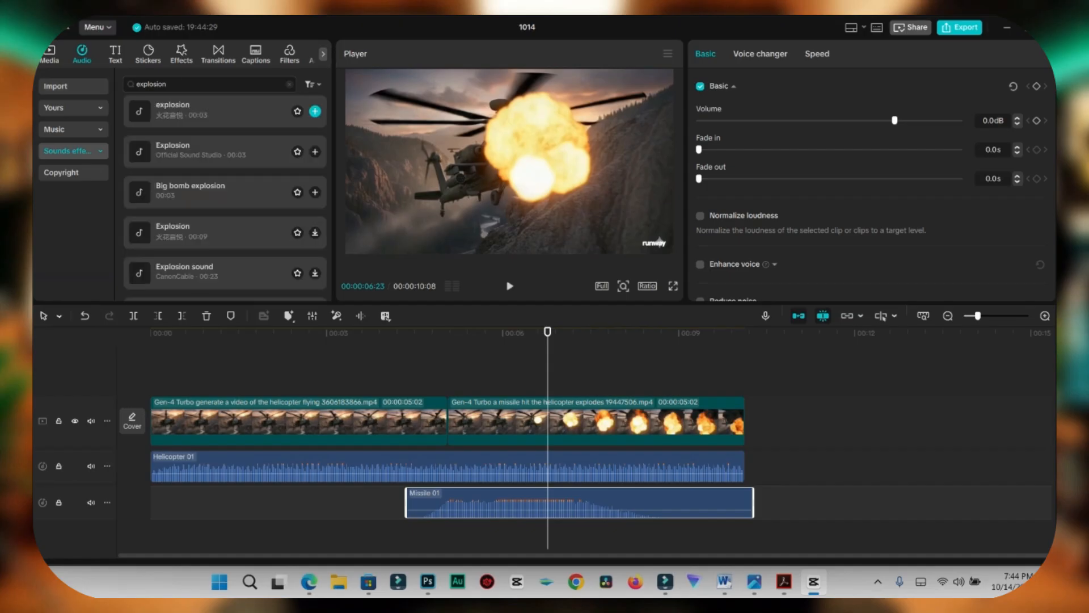
click(199, 111)
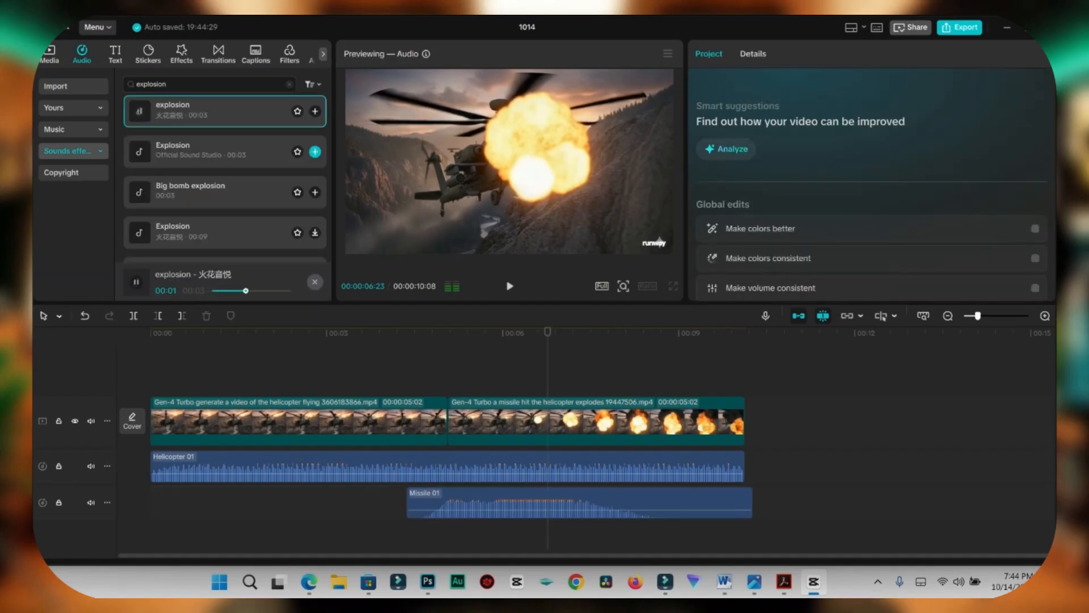
click(198, 152)
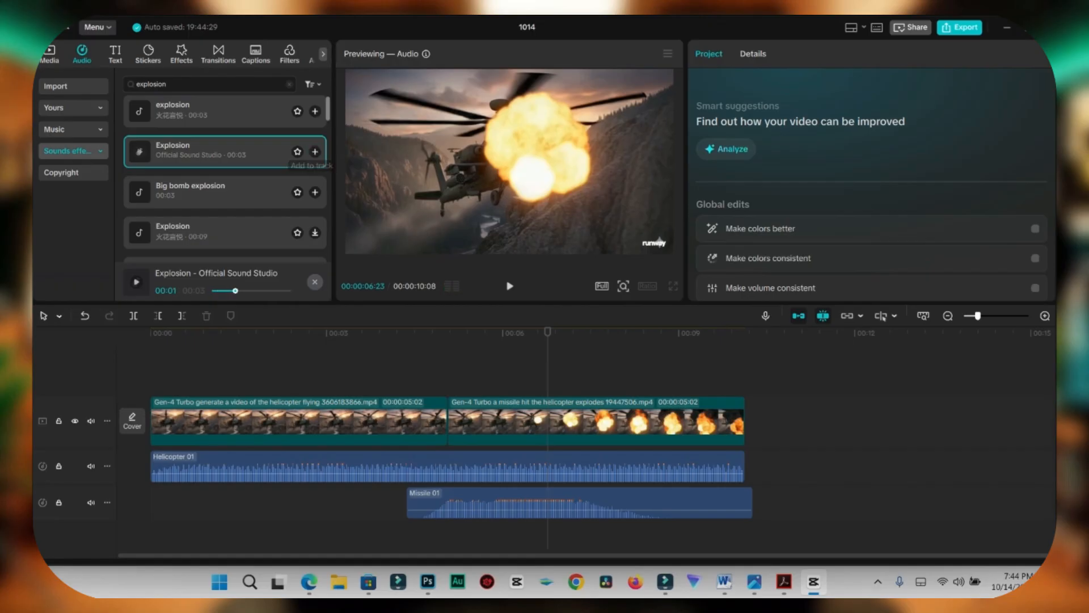
click(435, 363)
key(space)
key(space)
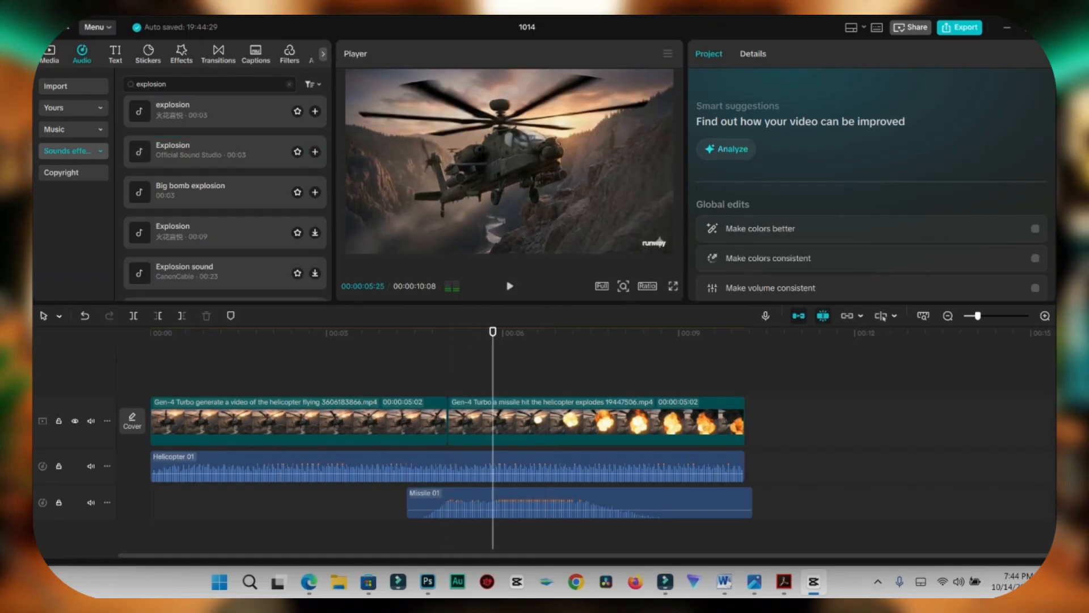
Step: Shift the Missile 01 sound about half a second later on the timeline and play back the missile hit
key(space)
key(space)
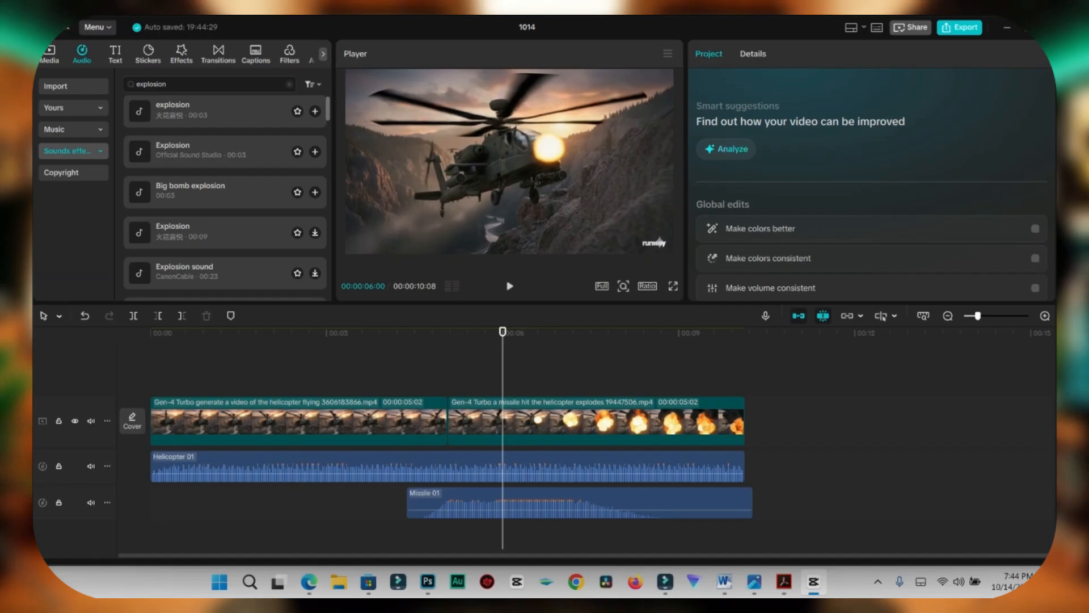
Step: Compare the top three explosion sounds and add Big bomb explosion to the timeline at the missile's impact
click(227, 192)
click(227, 152)
click(227, 112)
click(315, 193)
click(454, 363)
key(space)
key(space)
drag(539, 488, 566, 488)
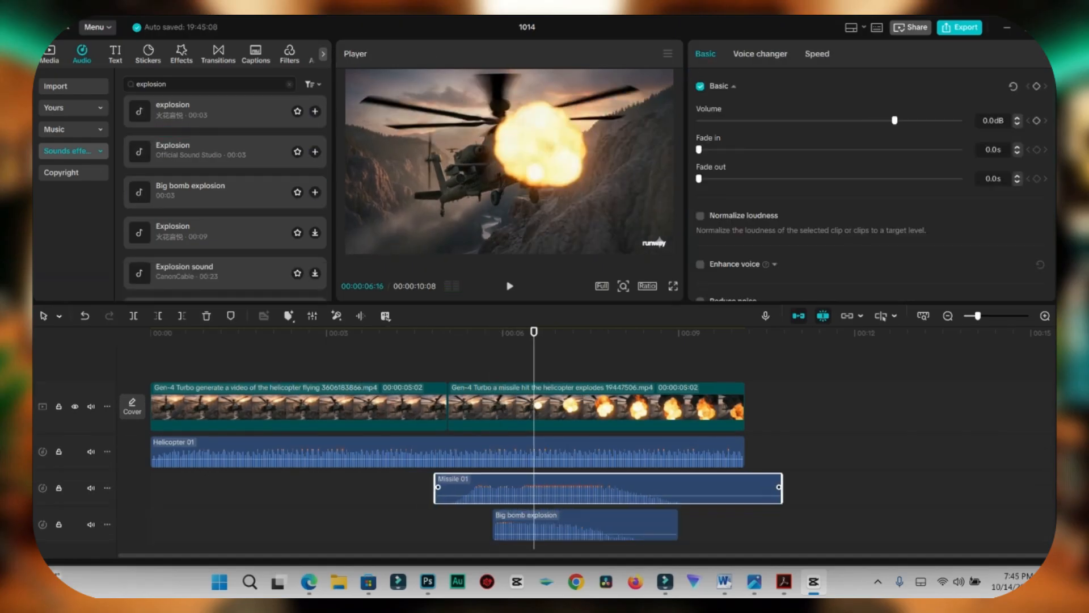
click(454, 333)
key(space)
Step: Try to split off and delete a short piece at the start of the missile hit clip, and undo the cut
click(453, 333)
click(488, 407)
key(ctrl+b)
click(451, 407)
key(Delete)
key(ctrl+z)
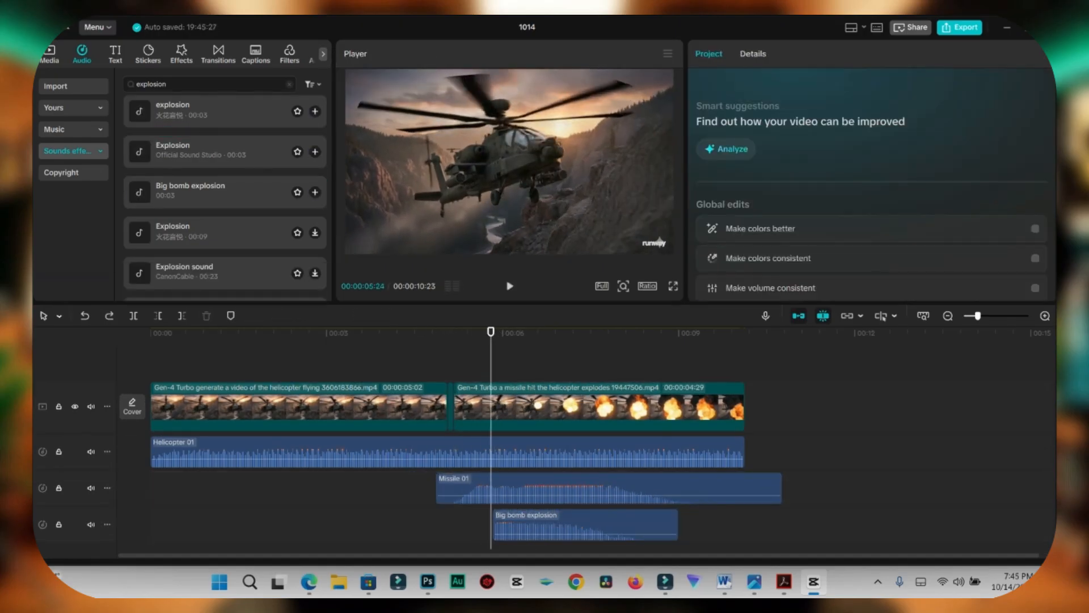
key(ctrl+z)
Step: Raise the volume of Big bomb explosion, set the Missile 01 volume to -8.1 dB, and play back the mix
click(429, 333)
click(441, 334)
click(585, 525)
mouse_move(875, 120)
mouse_down()
mouse_move(896, 120)
mouse_move(868, 121)
mouse_up()
click(590, 489)
key(space)
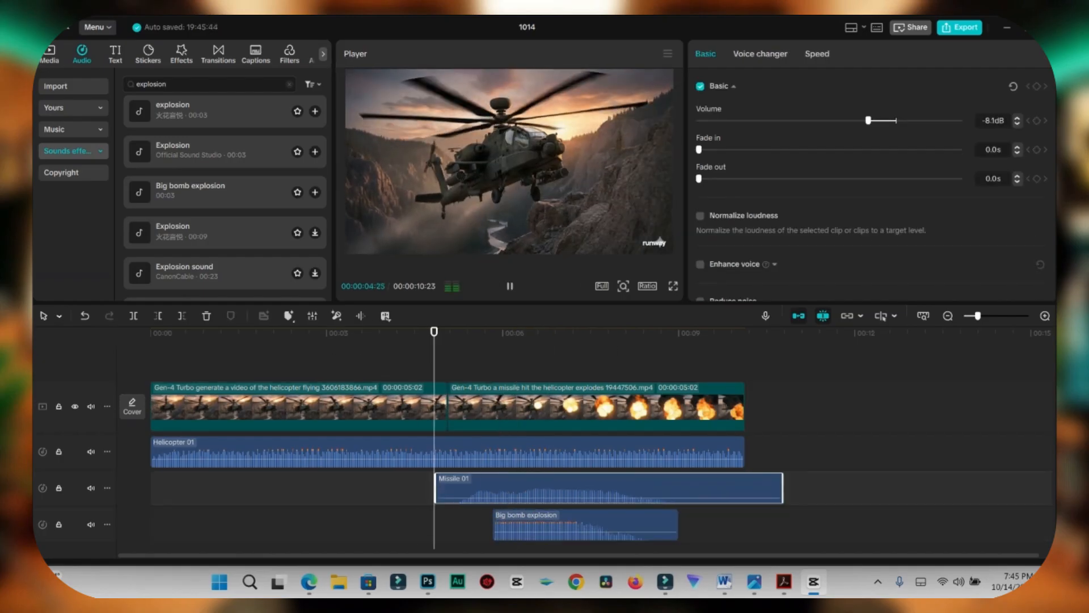
key(space)
click(482, 333)
key(space)
click(446, 333)
key(space)
key(space)
Step: Browse the remaining explosion sounds and search the sound effects for "helicopter fall"
scroll(225, 193, down, 2)
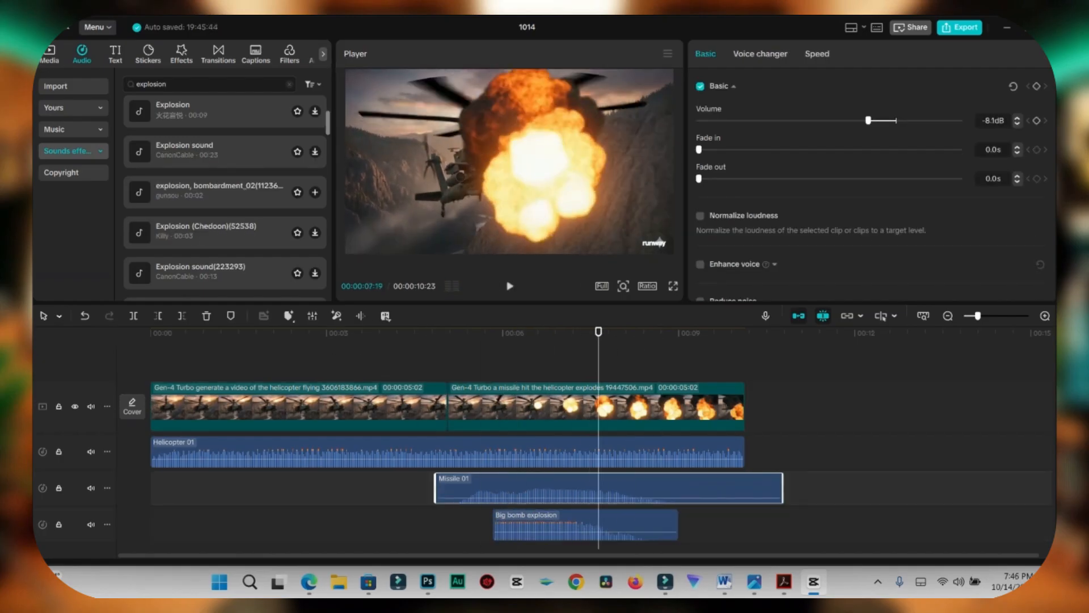
scroll(225, 193, down, 3)
scroll(224, 193, up, 6)
drag(167, 84, 149, 84)
text(helicopter fall)
key(Return)
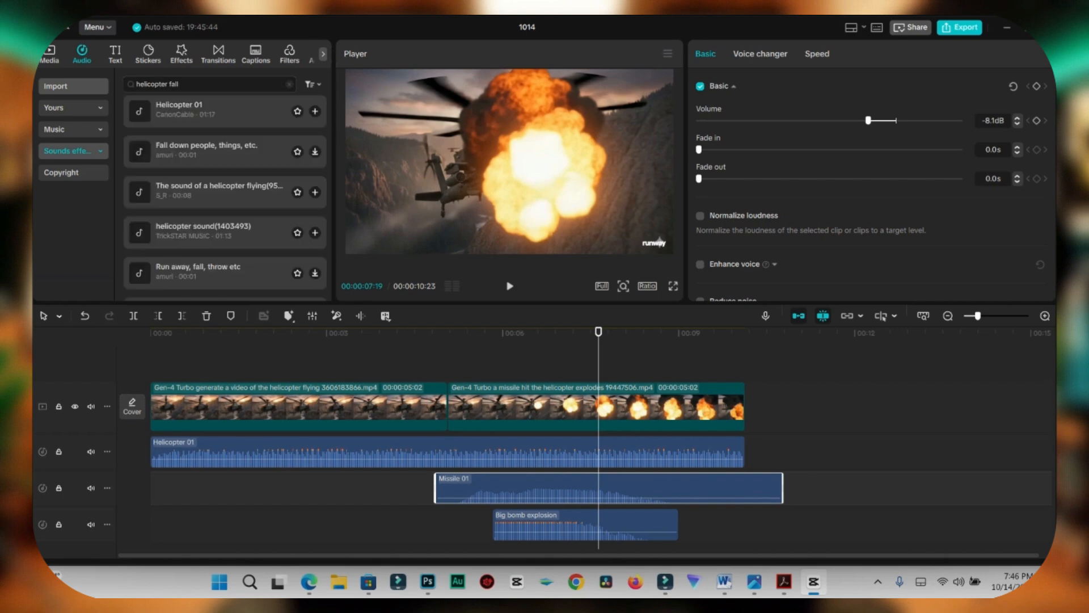
Step: Audition the falling and helicopter sound effects in the search results for the end of the missile hit clip
click(225, 151)
click(225, 191)
click(225, 232)
scroll(224, 221, down, 1)
click(225, 213)
scroll(225, 187, down, 1)
click(225, 192)
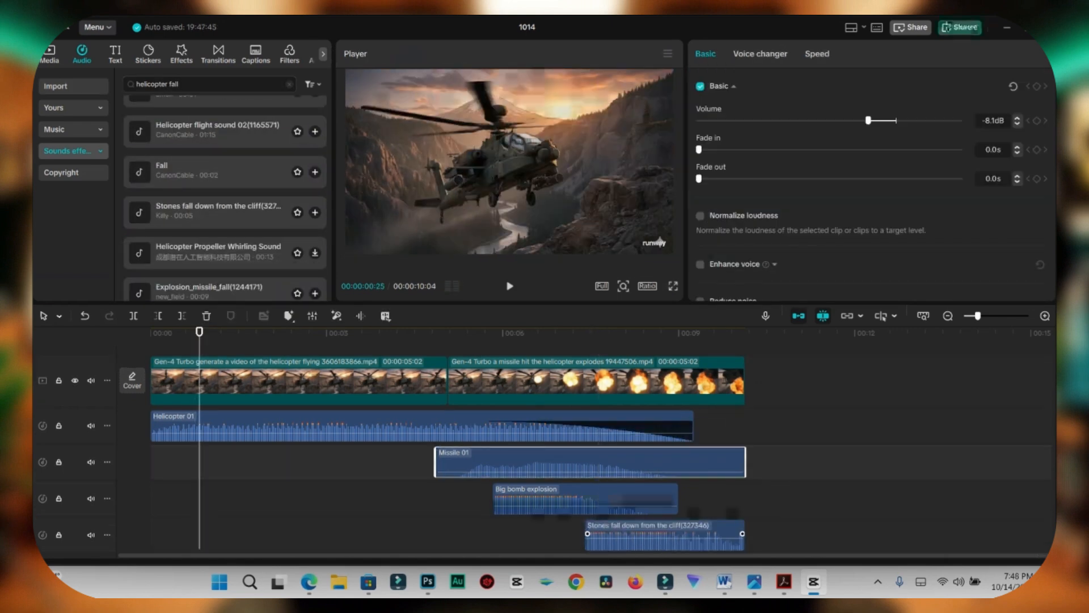
Step: Open the export settings for project 1014
key(ctrl+e)
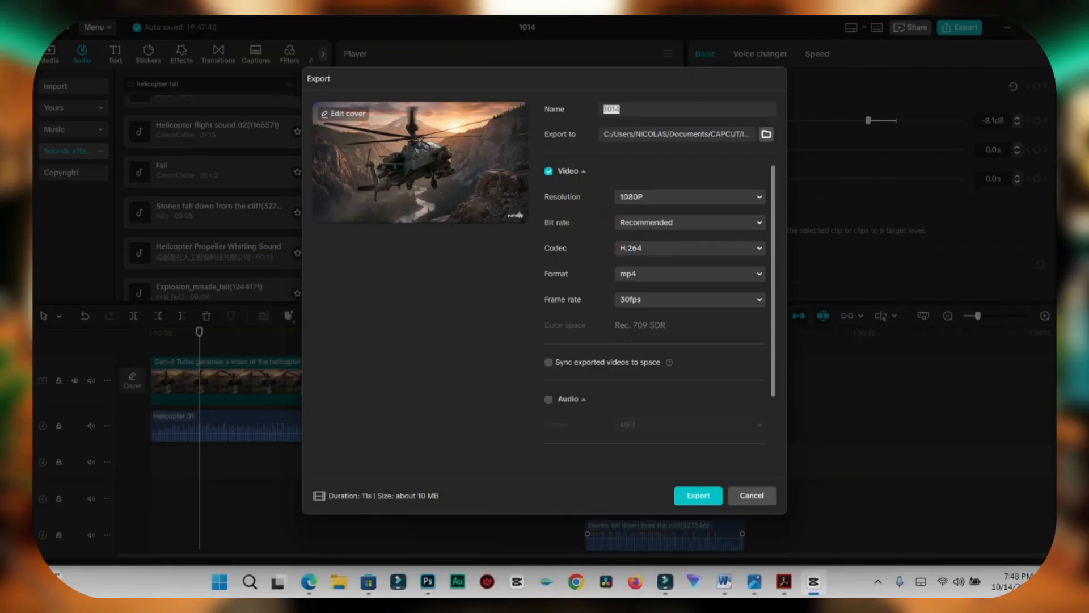